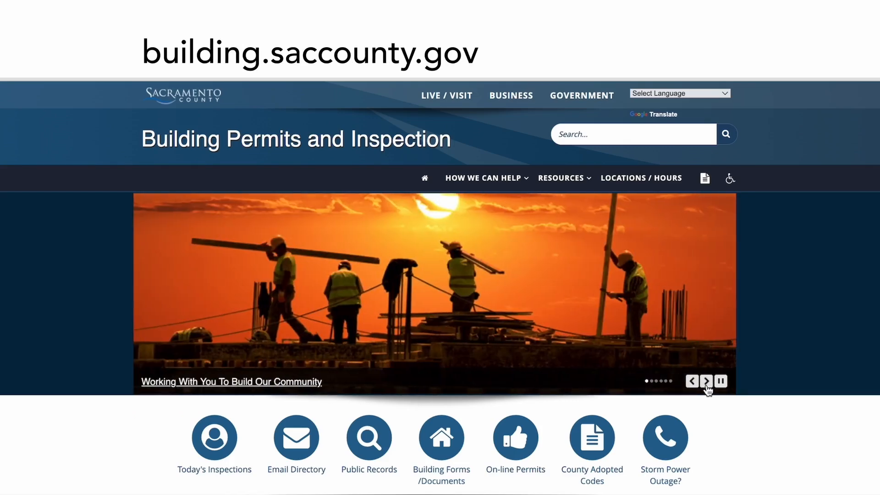
- Advance the home page banner five slides to reach the Framing Perfection slide
click(706, 382)
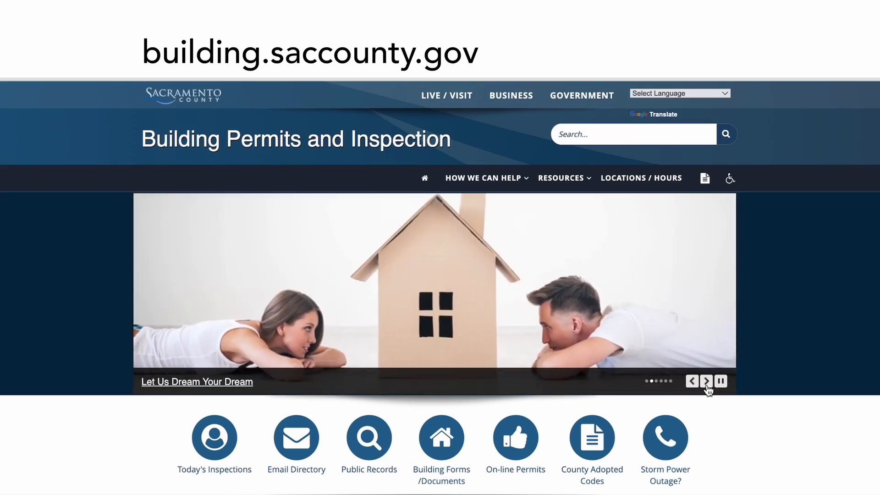
click(706, 383)
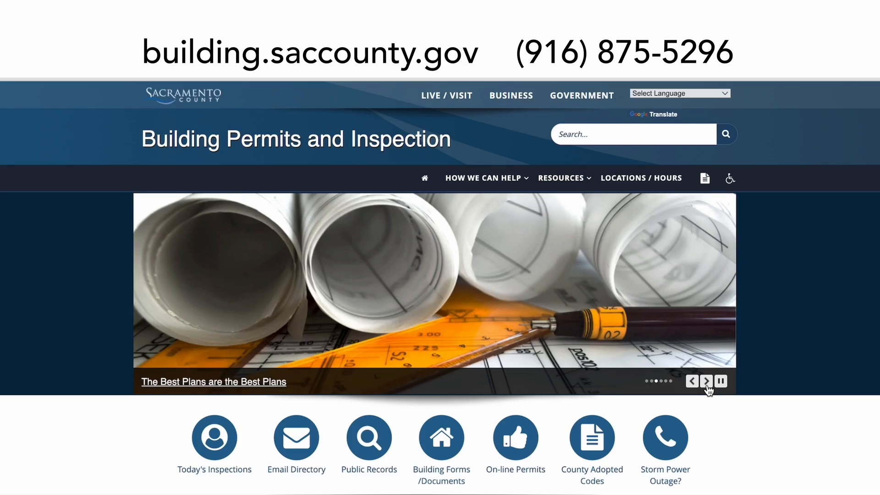
click(707, 387)
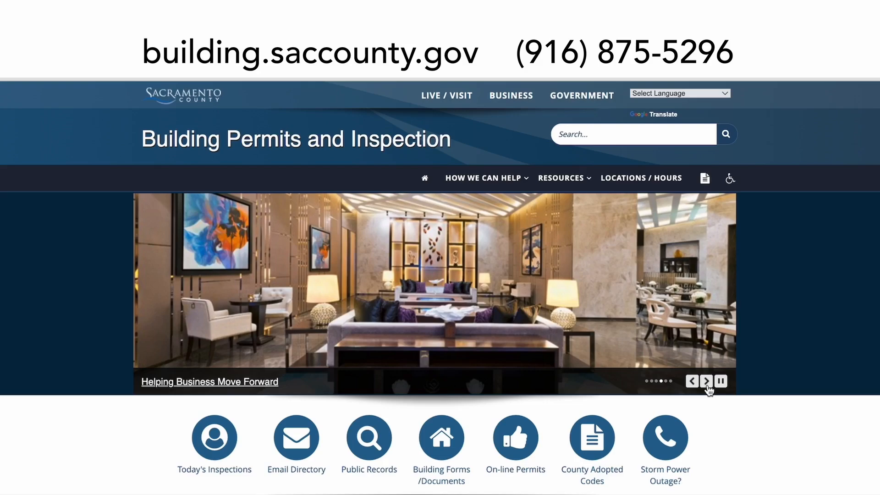
click(707, 386)
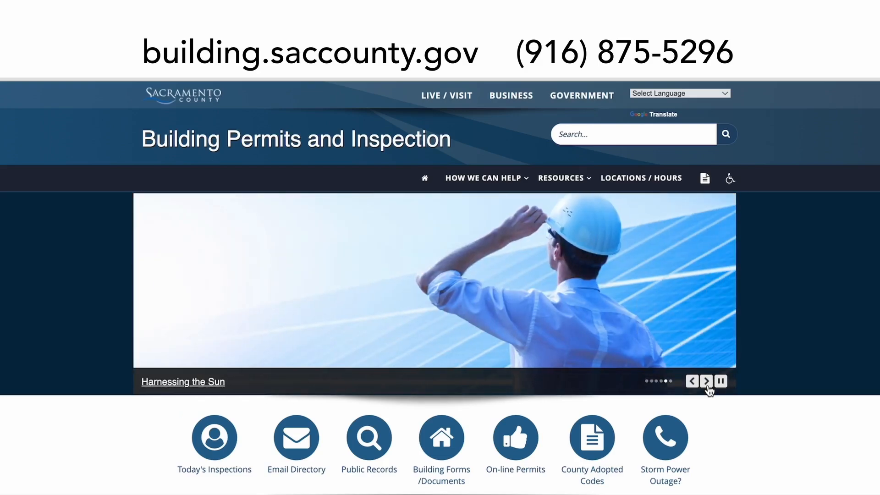
click(707, 386)
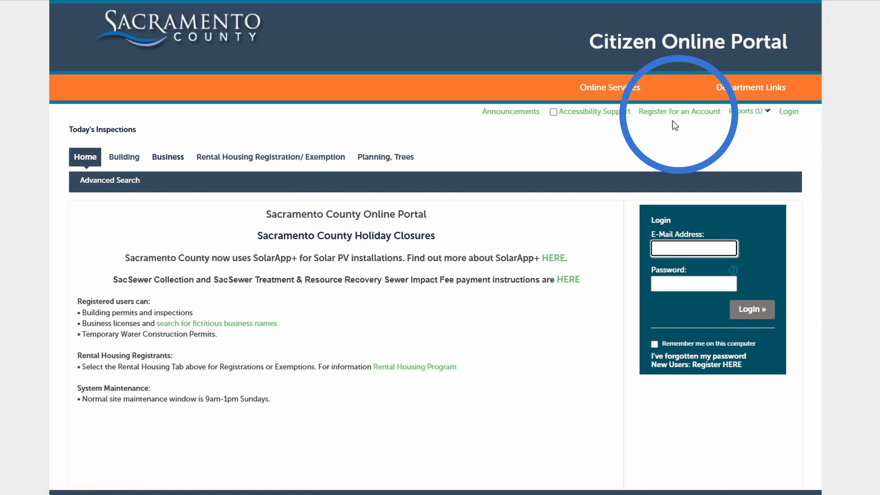
- Start a new-user registration and accept the terms to reach the registration form
click(662, 366)
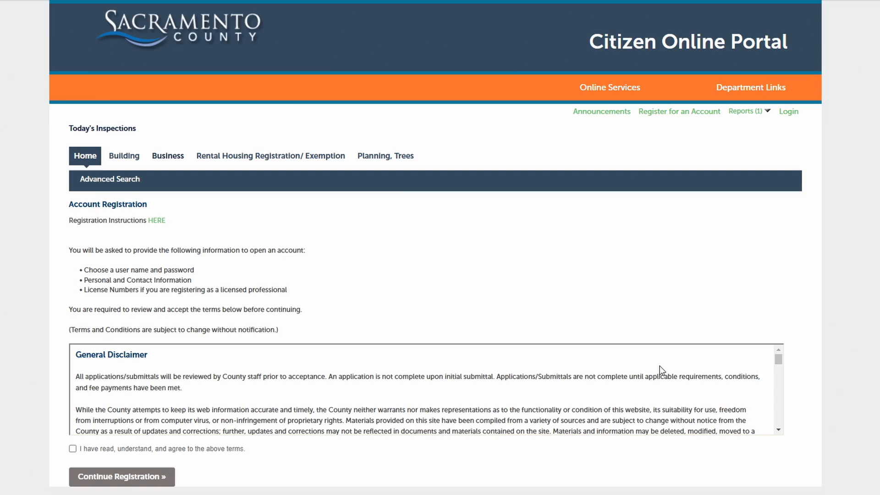
click(73, 449)
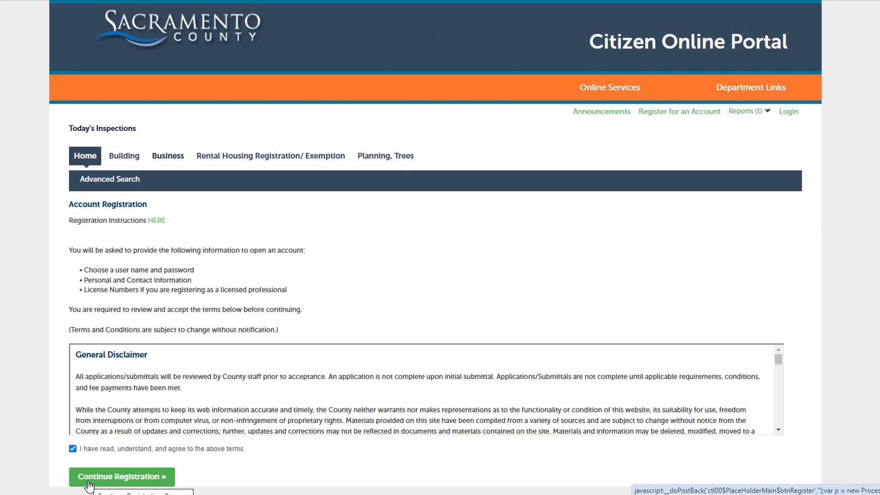
click(88, 484)
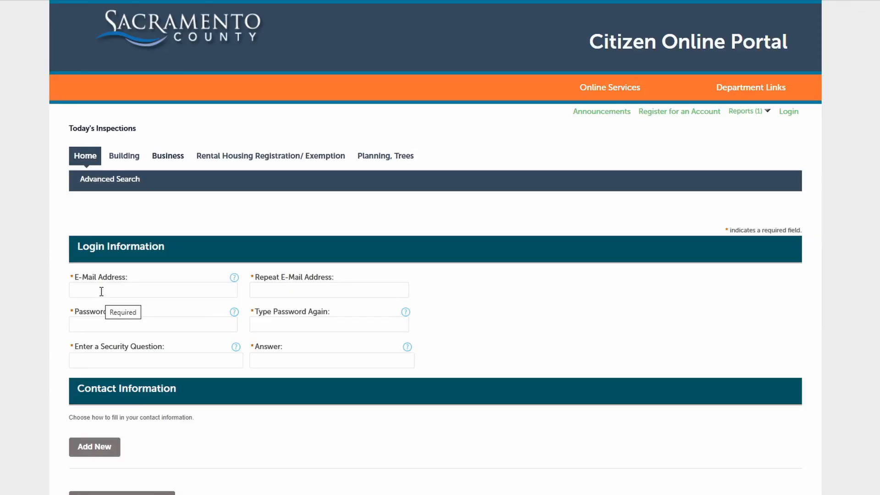
- Enter the account e-mail twice, the password, and security question 'favorite food' with its answer
text(emailaddress@gmail.com)
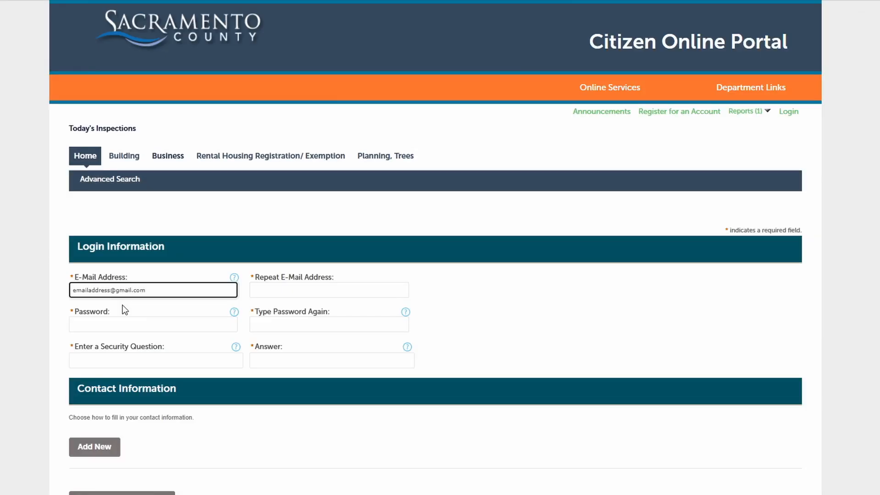
click(260, 289)
text(emailaddress@gmail.com)
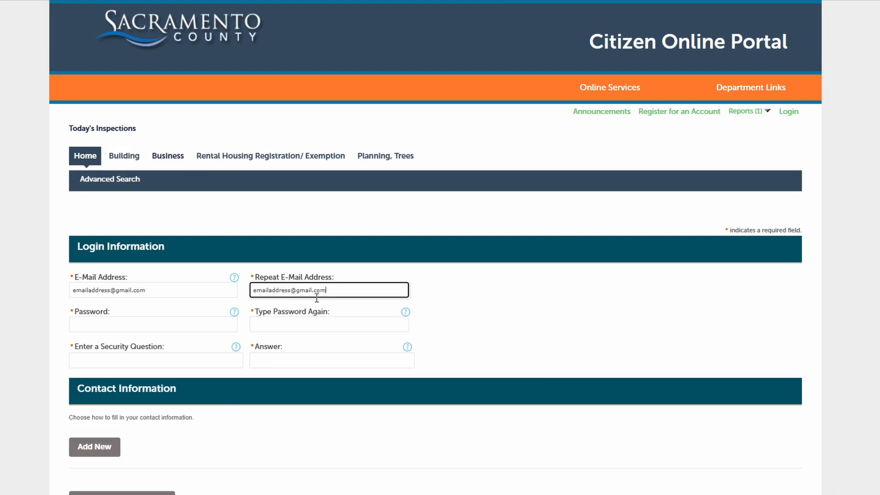
click(145, 323)
text(*******)
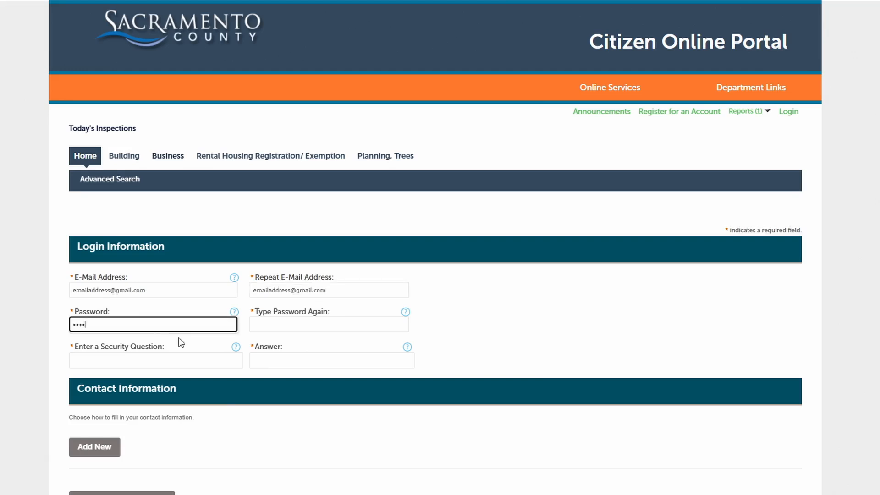
text(*)
key(Tab)
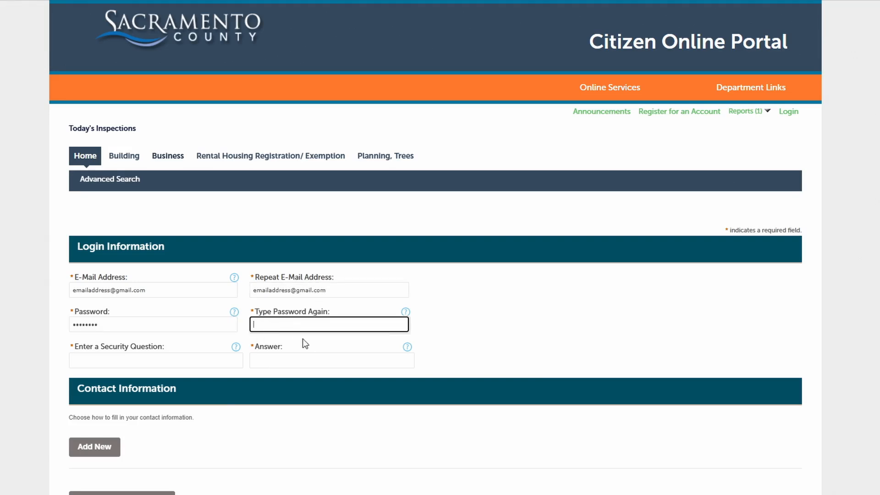
text(********)
click(198, 359)
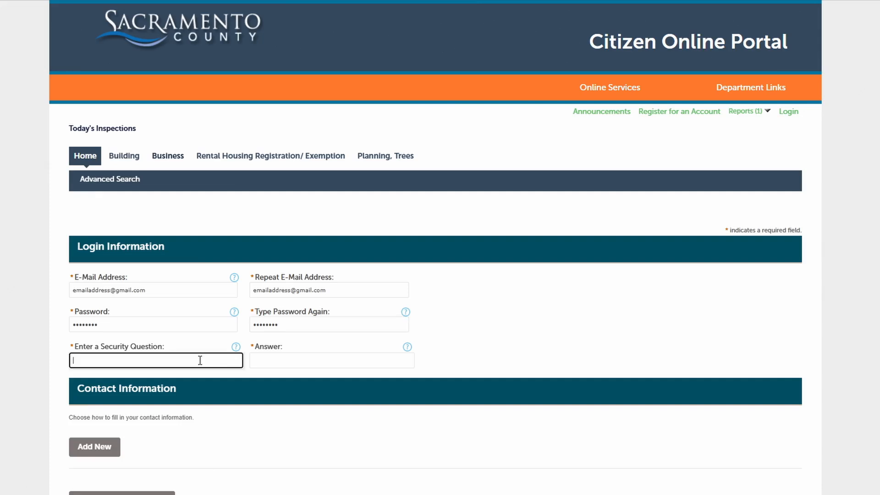
text(favorite food)
click(269, 359)
text(*****)
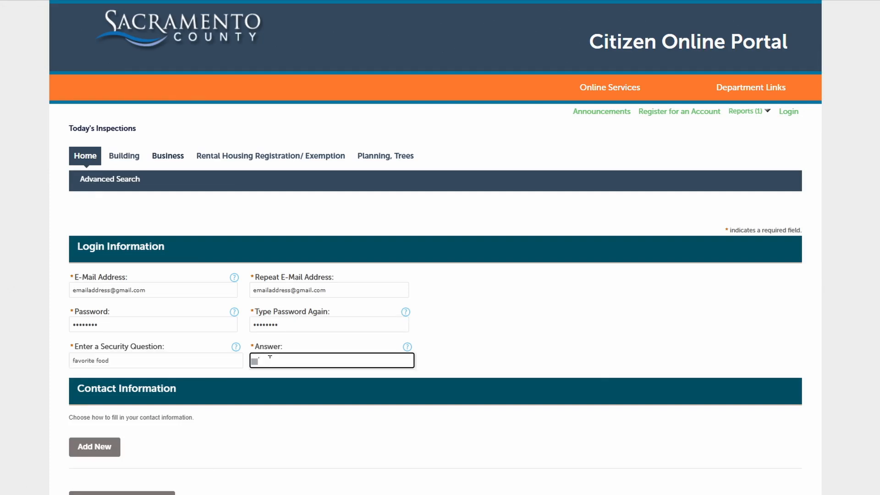
text(**)
- Add a new Applicant contact and enter the contact's first and last name
click(118, 449)
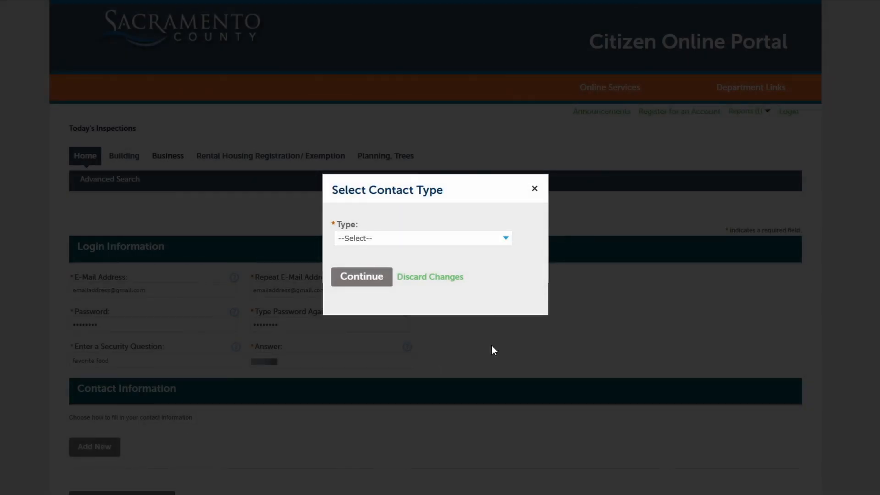
click(498, 240)
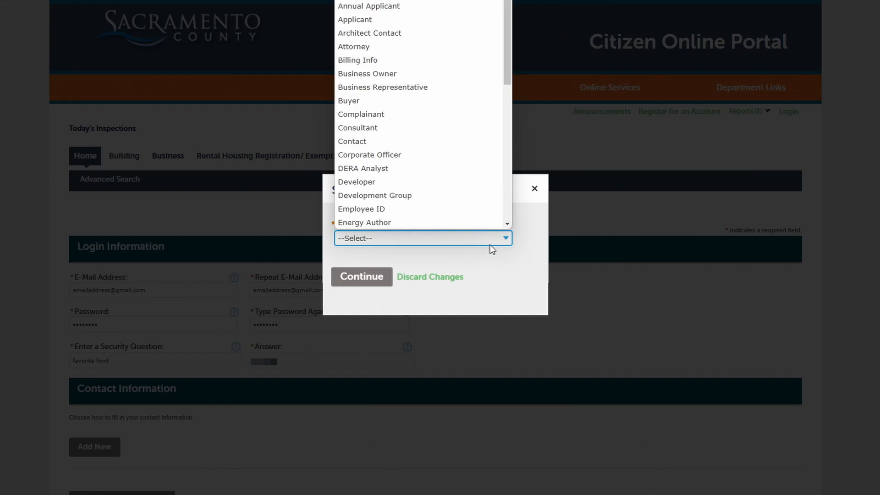
click(480, 23)
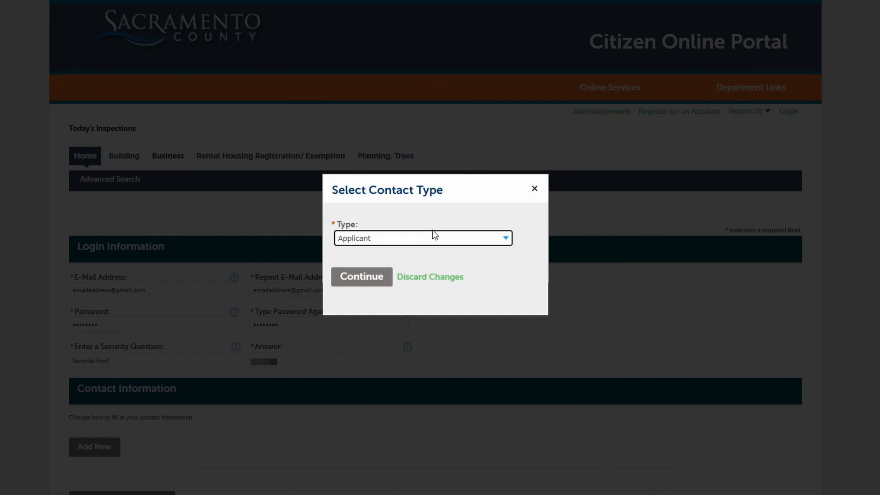
click(386, 276)
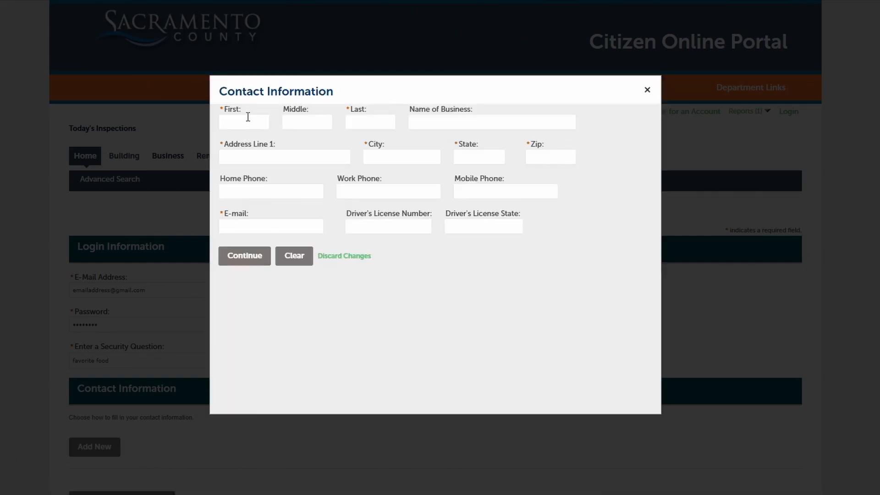
click(245, 120)
text(Jane)
key(Tab)
key(Tab)
text(Joe)
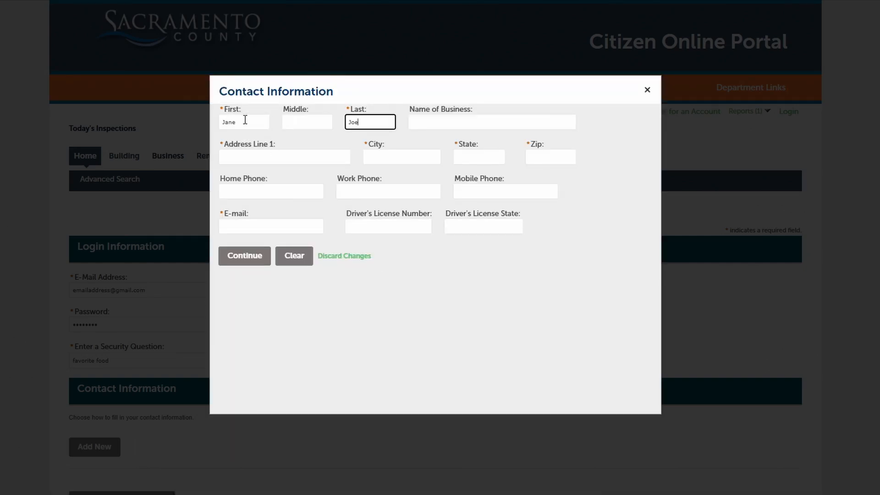
- Fill in the contact's street address, city, state, zip and e-mail, then save the contact
click(235, 158)
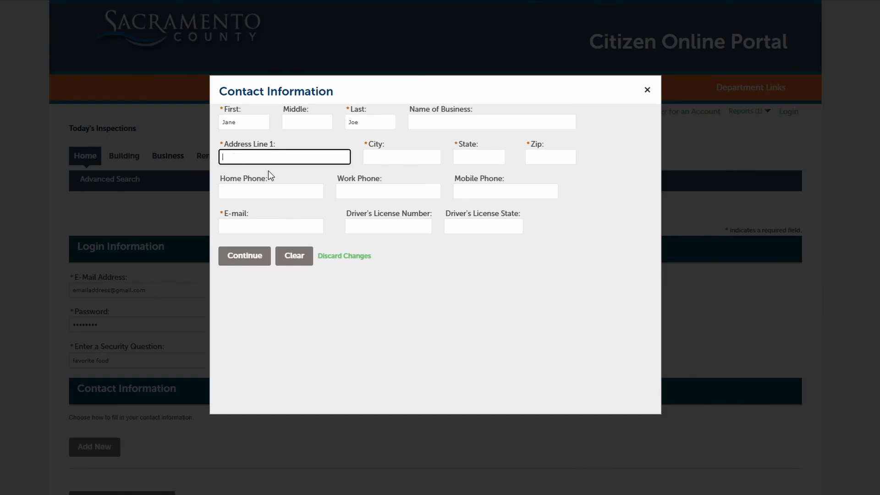
text(700 H Street)
key(Tab)
text(Sacramento)
key(Tab)
text(CA)
key(Tab)
text(95814)
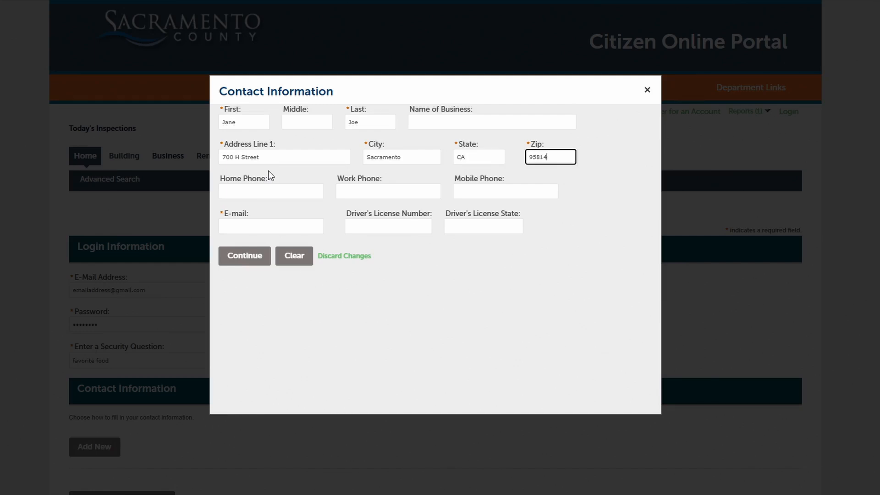
click(232, 227)
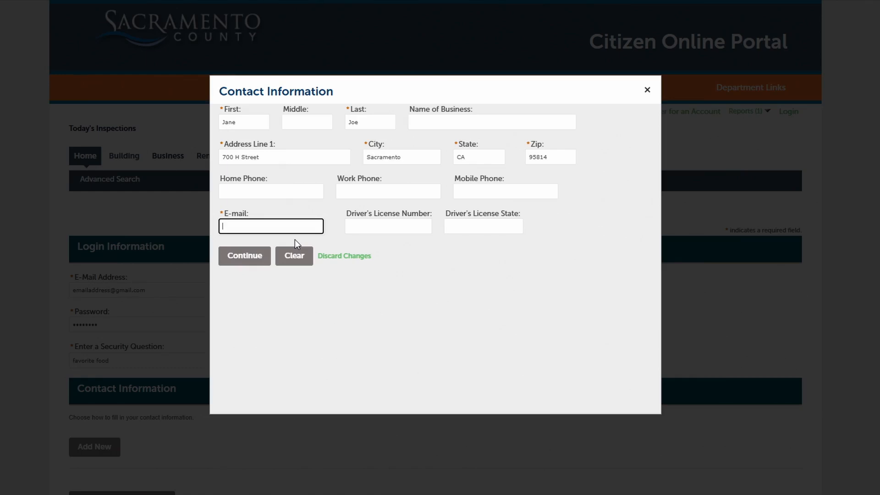
text(emailaddress@gmail.com)
click(251, 261)
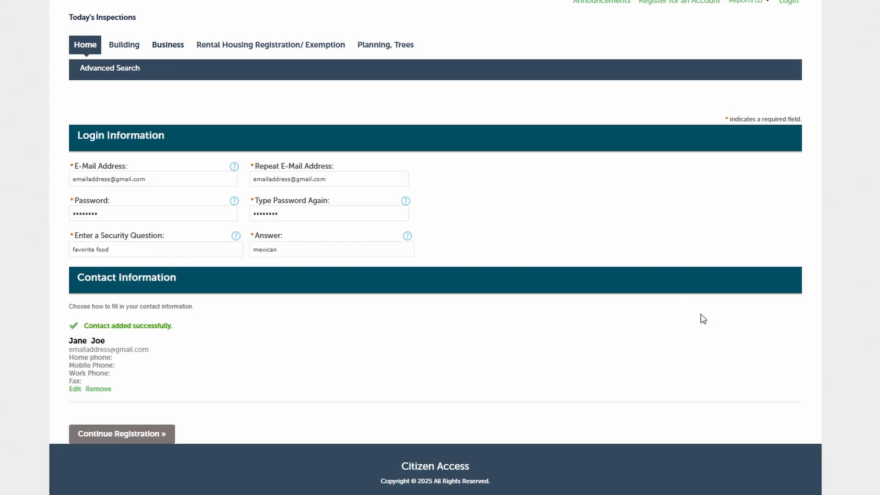
- Submit the completed account registration with the new applicant contact
click(137, 434)
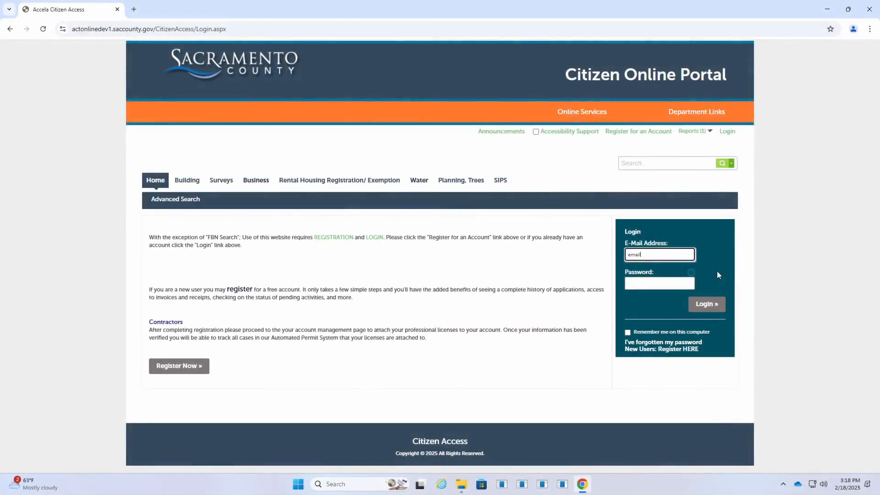
- Log in to the portal with the account e-mail and password
text(address@gmail.com)
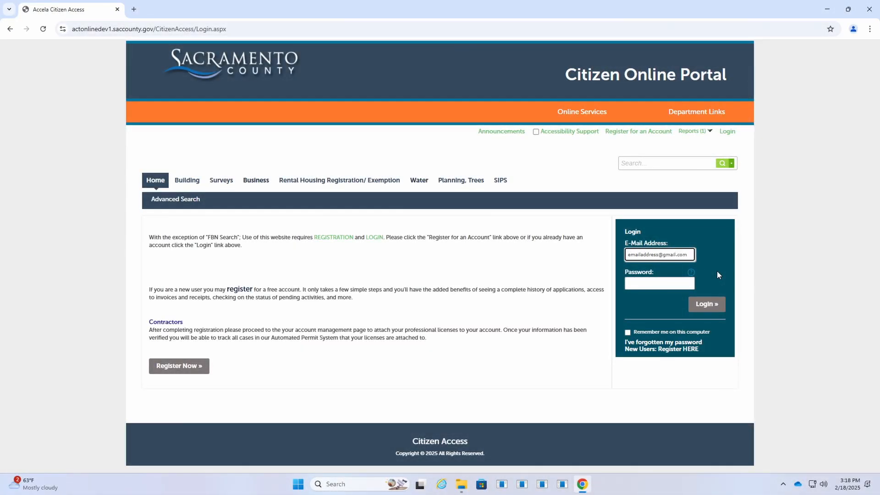
click(645, 282)
text(********)
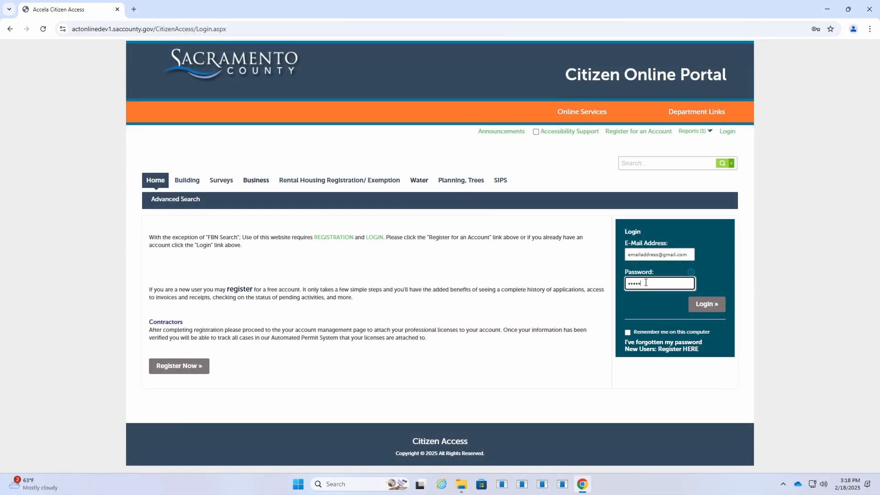
click(706, 304)
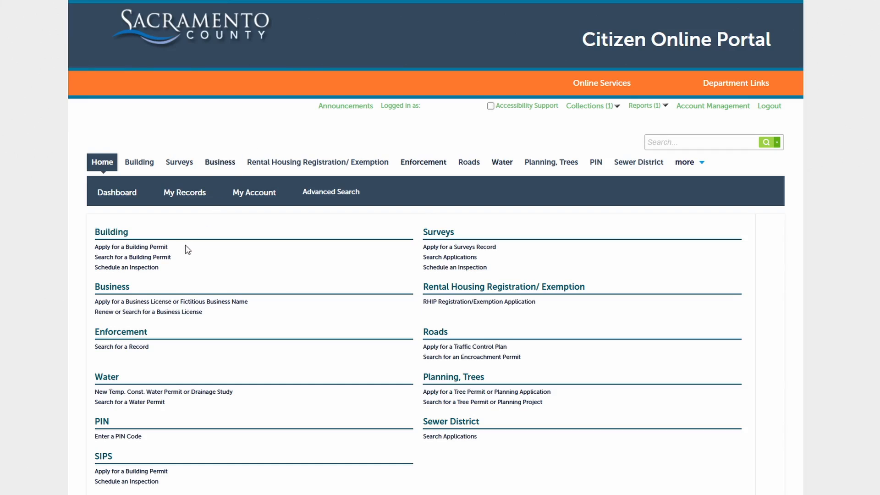
- Start a new building permit application and accept the general disclaimer terms
click(163, 248)
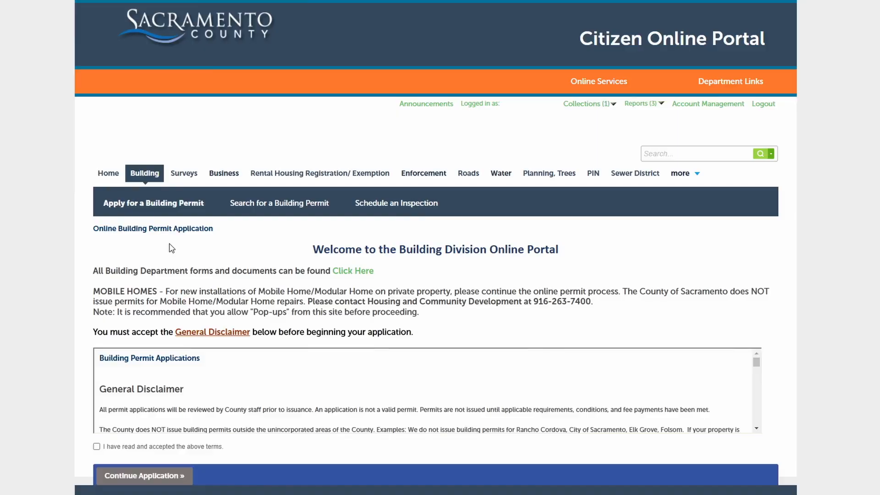
click(757, 428)
click(756, 428)
click(756, 428)
scroll(758, 431, down, 12)
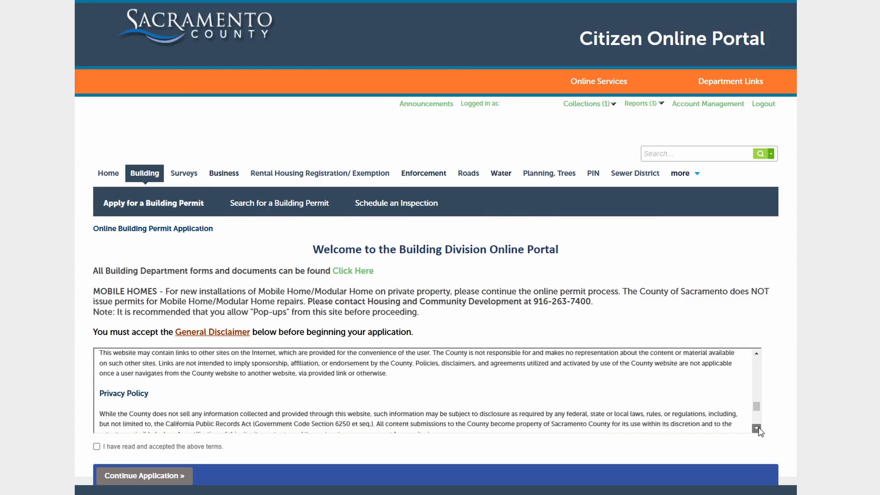
scroll(758, 431, down, 1)
click(97, 447)
click(122, 475)
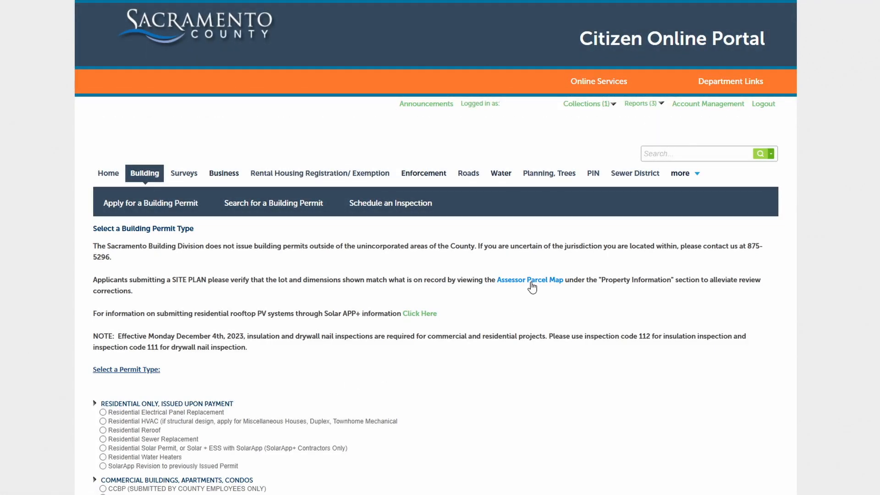
- Search the Assessor Parcel Viewer for the permit site's address, review its parcel, then close the viewer
click(531, 281)
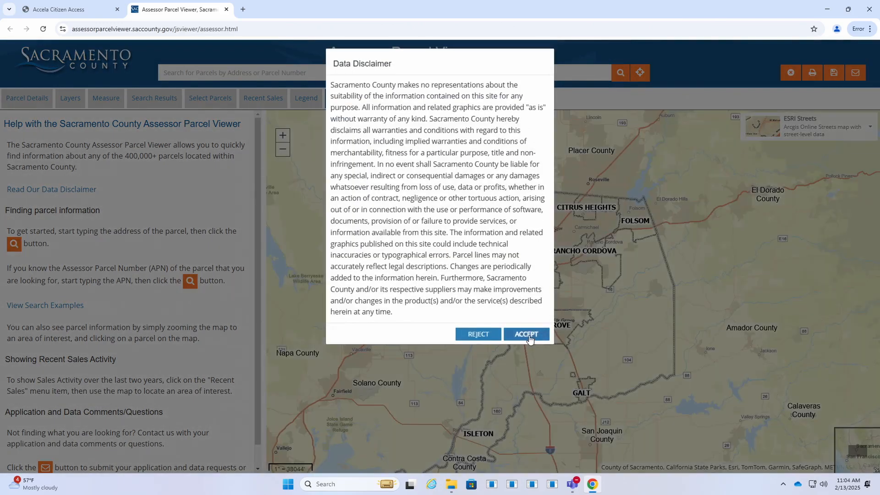
click(527, 334)
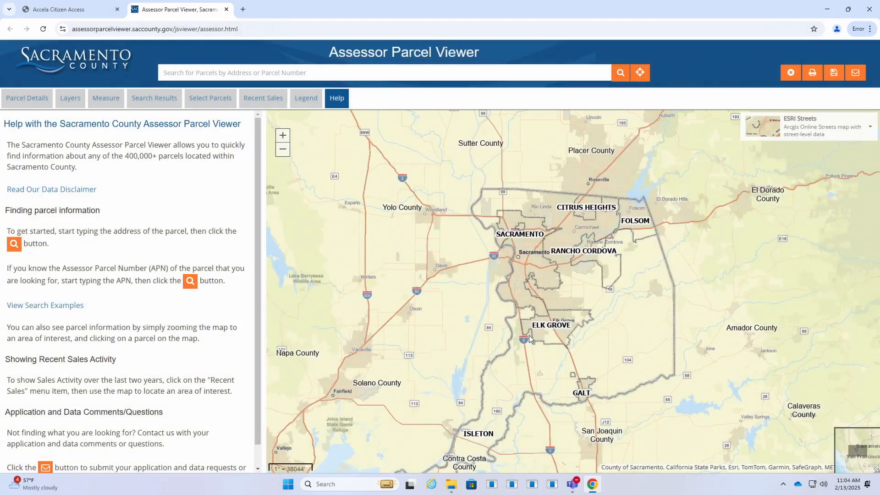
click(231, 76)
text(9700 goethe)
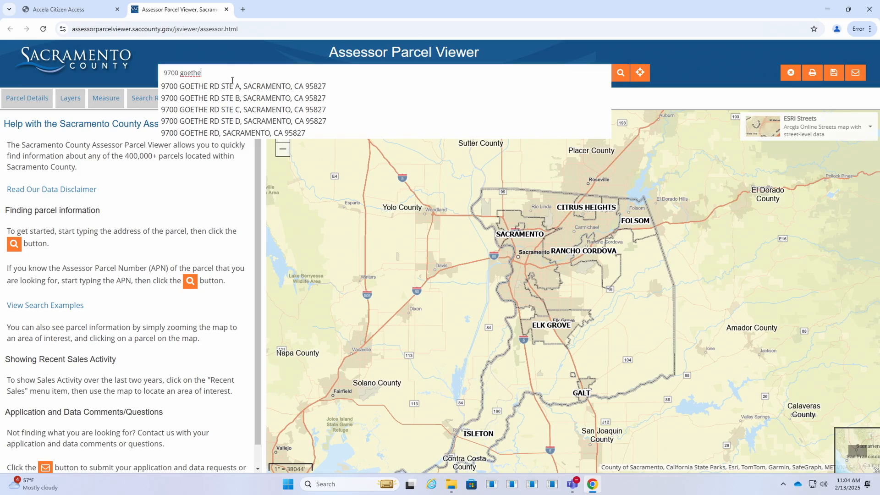
click(232, 87)
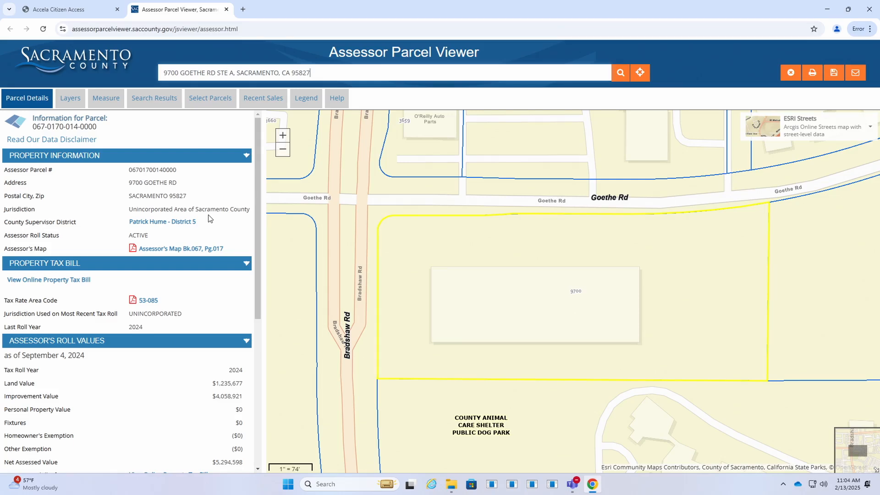
click(226, 9)
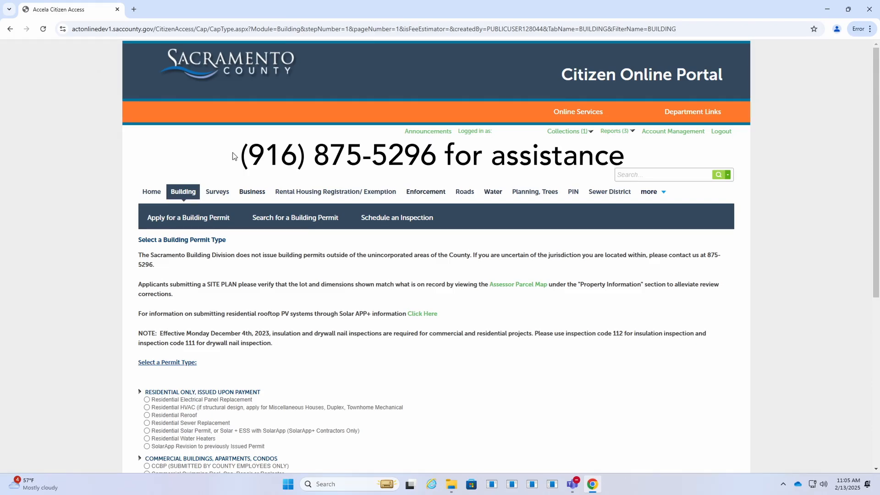
- Choose the Kitchen/Bath Remodel, House Alteration permit type and continue the application
scroll(236, 156, down, 6)
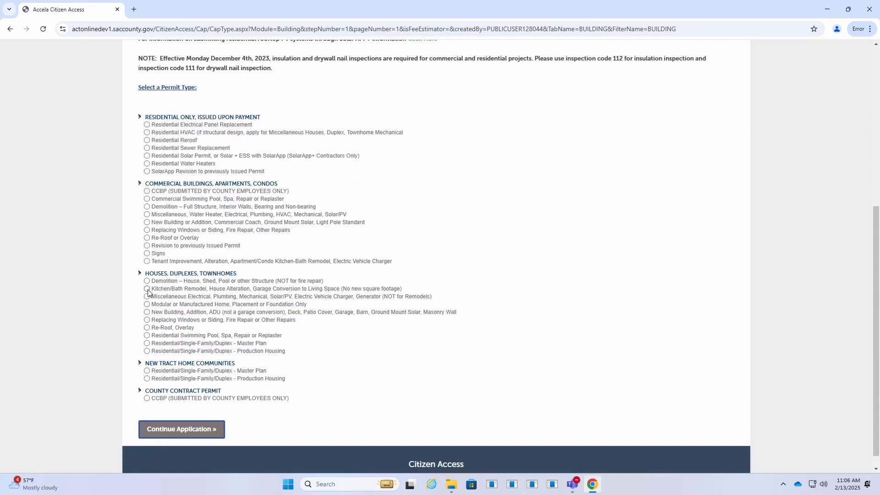
click(153, 431)
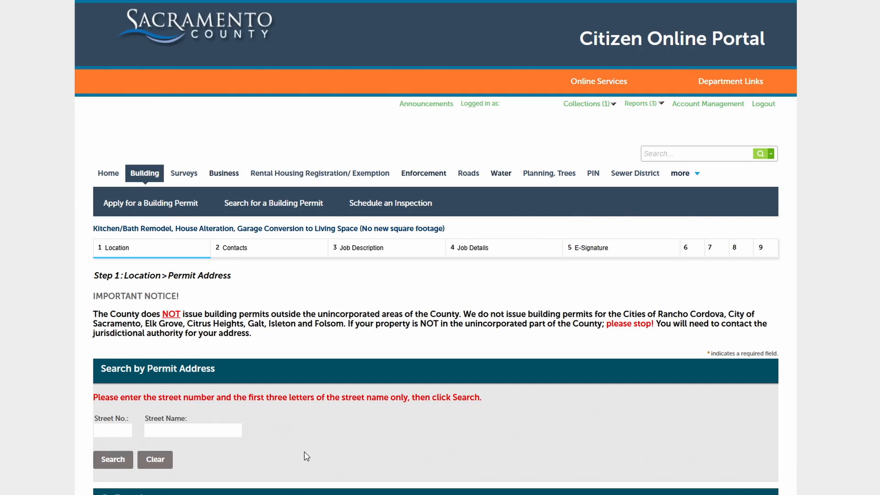
- Search the site by street number and partial name 'goe', select the first address with parcel and owner, and continue
click(111, 429)
text(9700)
key(Tab)
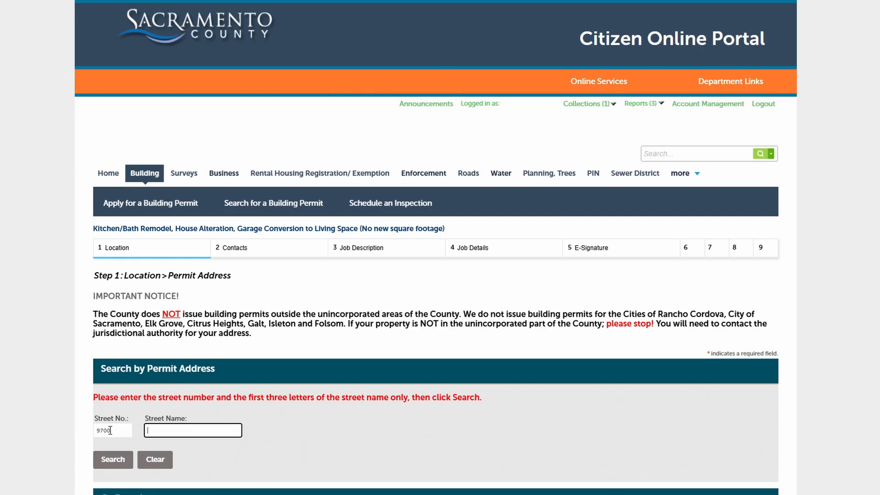
text(goe)
click(100, 461)
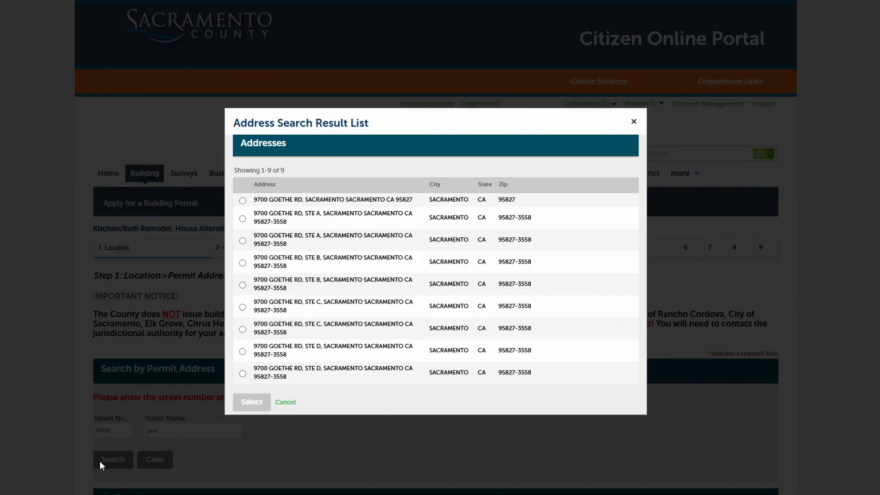
click(242, 200)
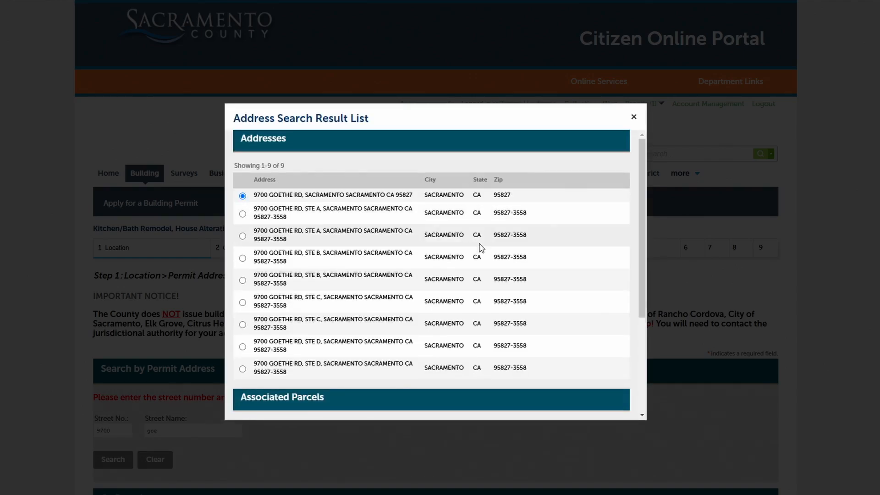
drag(638, 230, 638, 330)
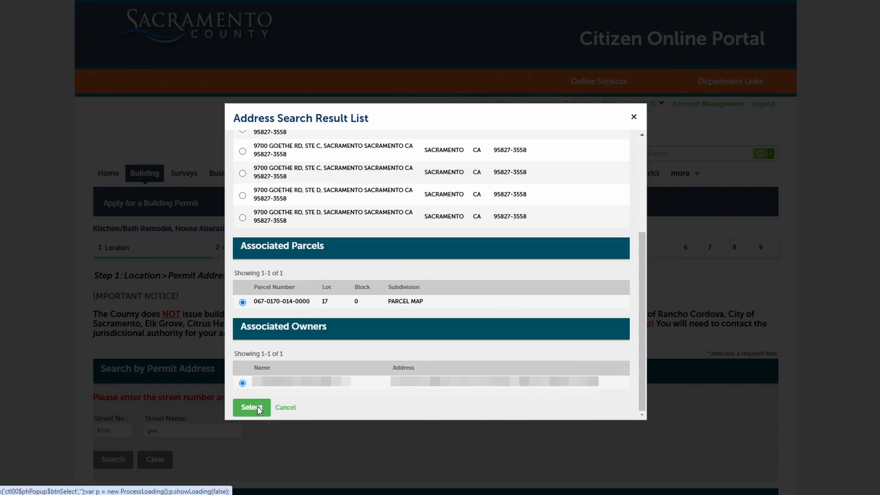
click(257, 407)
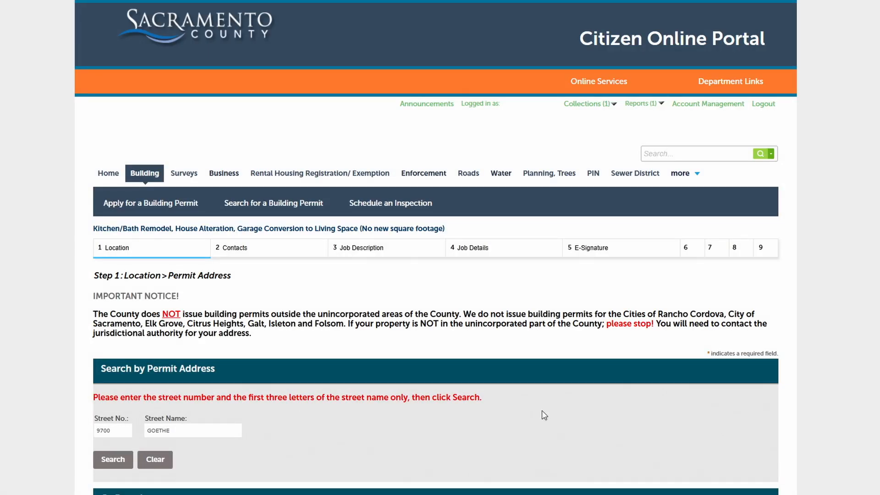
scroll(559, 400, down, 5)
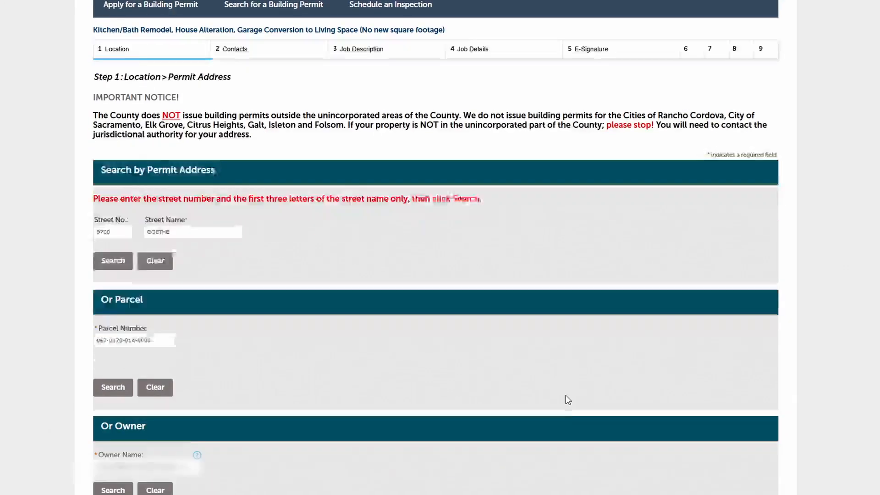
scroll(565, 395, down, 3)
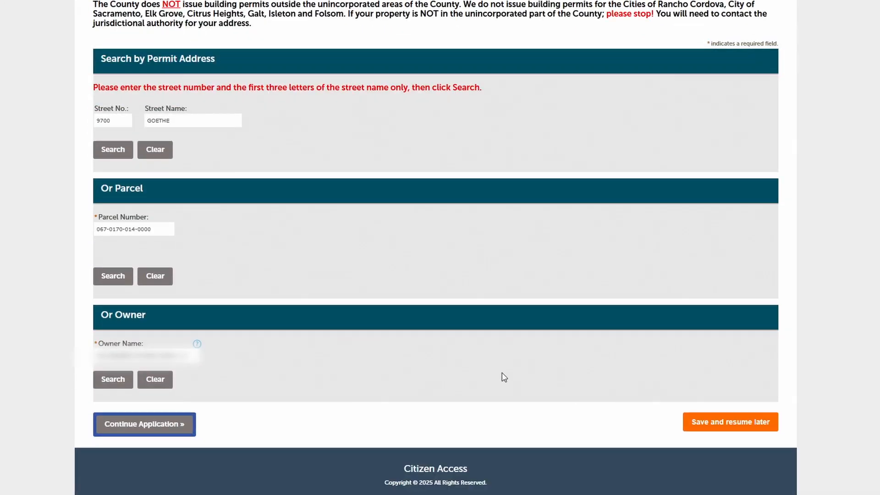
click(186, 424)
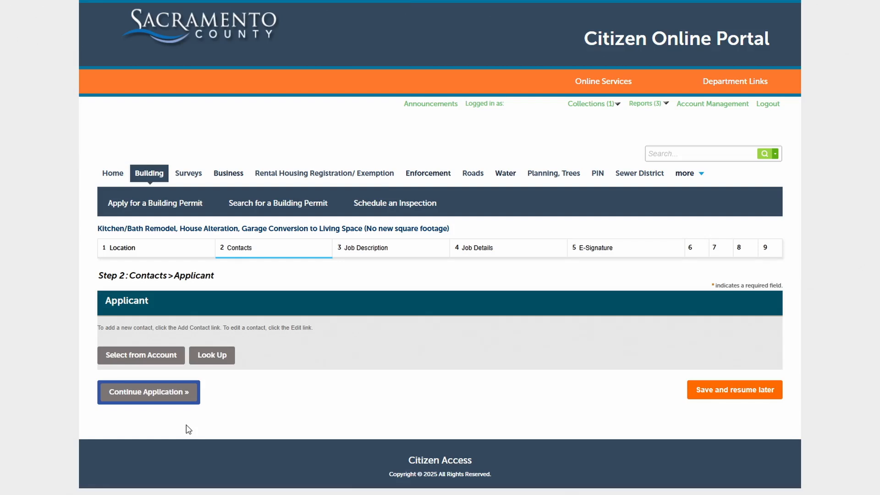
- Attach the account's Associated Contact as the permit applicant
click(151, 360)
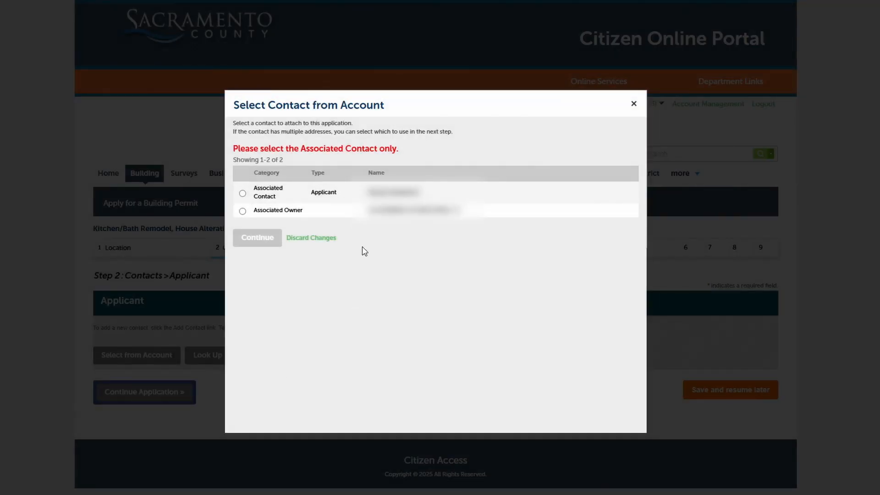
click(242, 193)
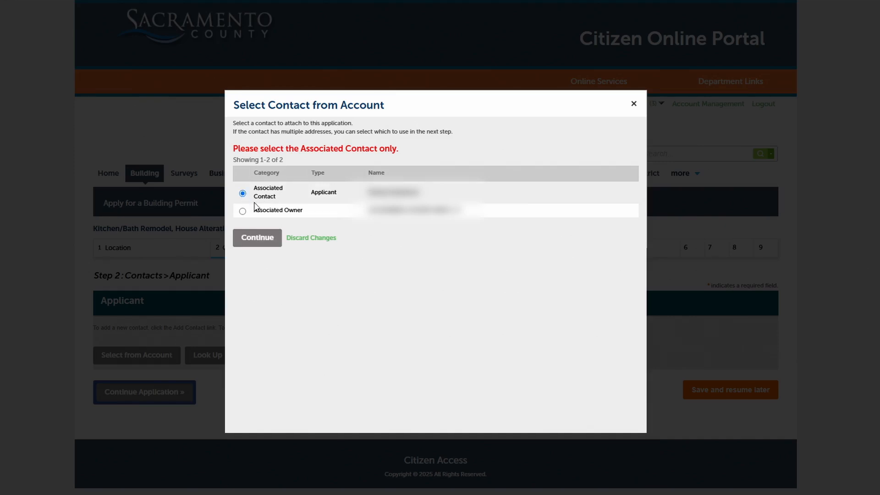
click(256, 238)
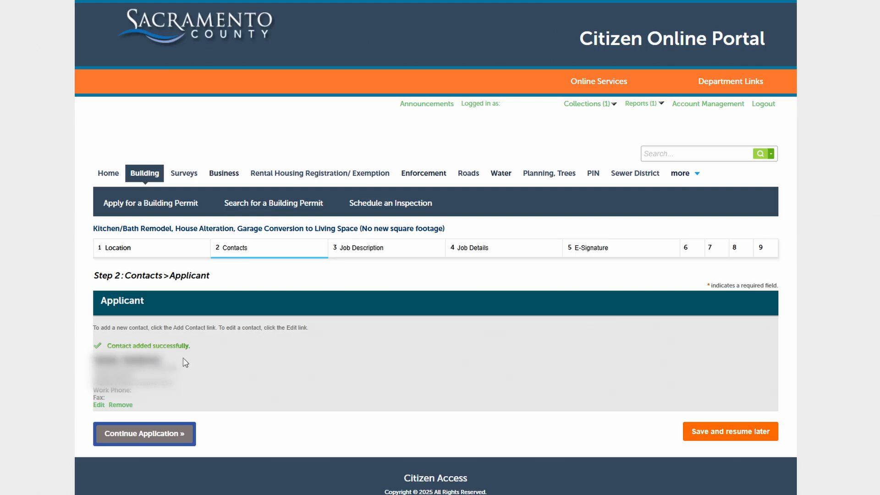
- Add a Contractor licensed professional with state license number TBD and continue to the job description
click(166, 430)
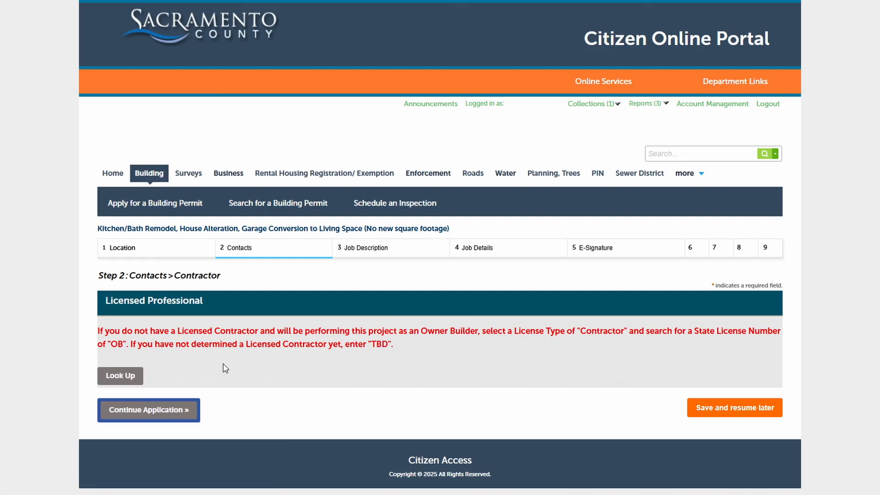
click(125, 378)
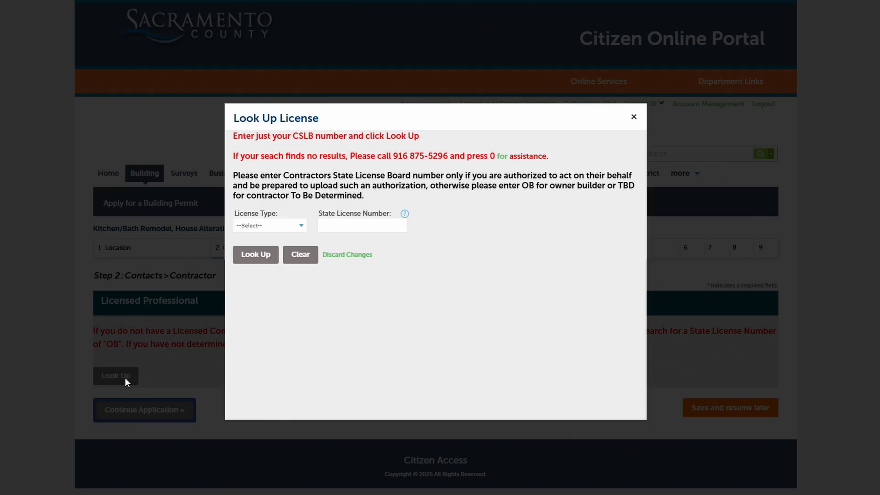
click(269, 228)
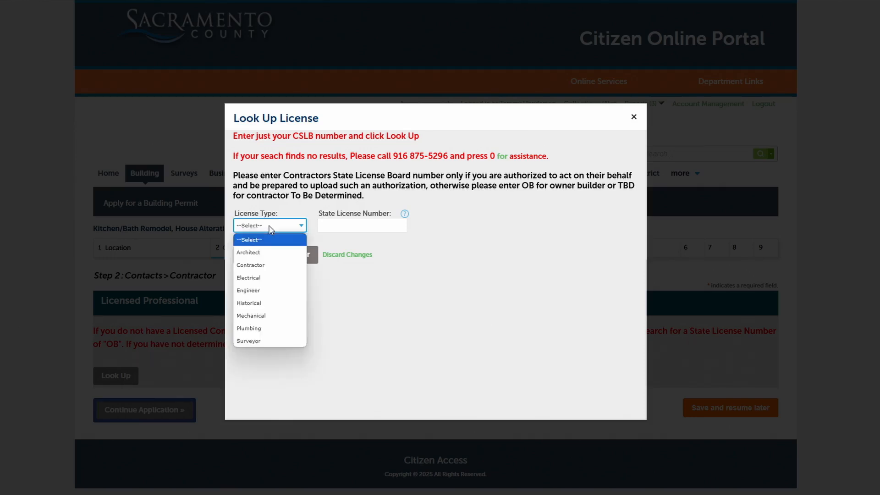
click(269, 265)
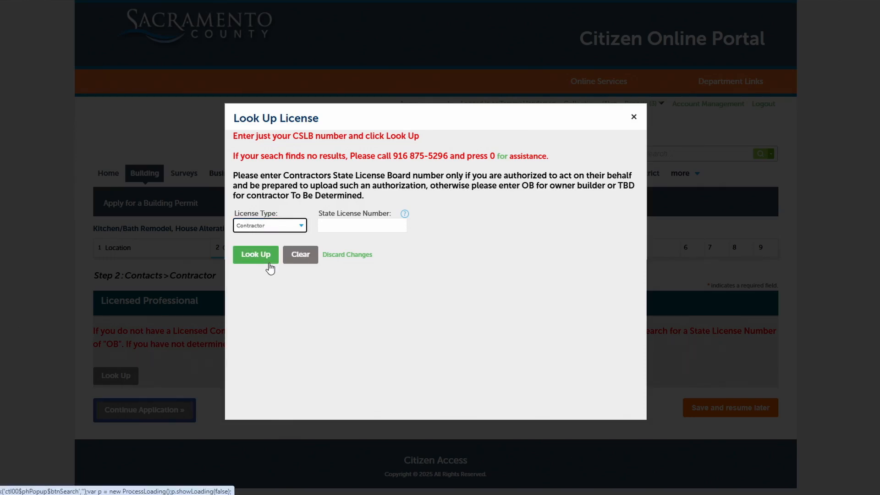
click(352, 224)
text(OB)
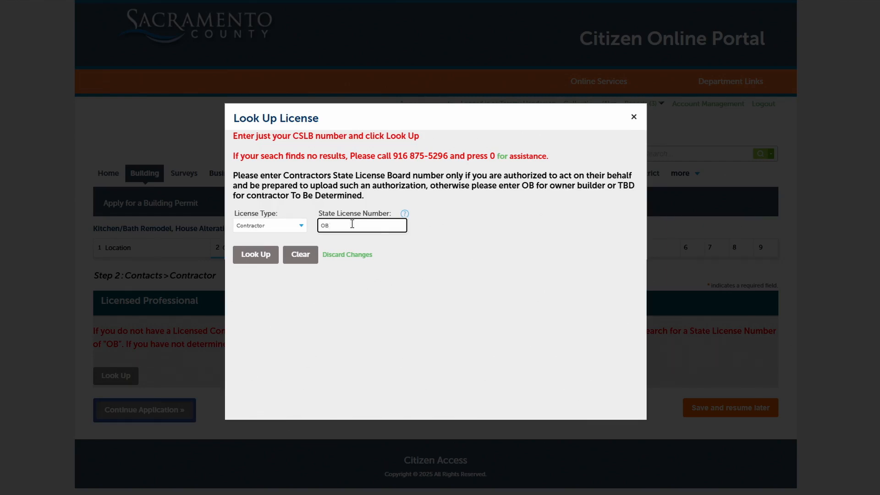
key(BackSpace)
text(TBD)
click(258, 258)
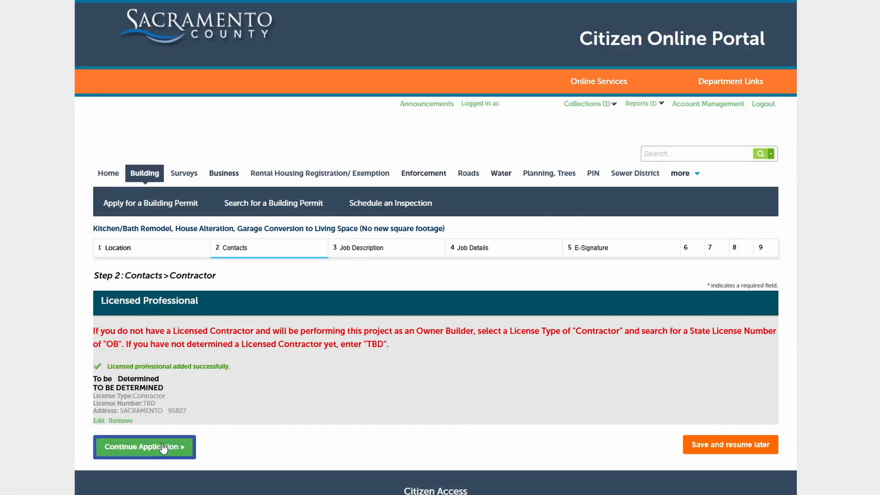
click(163, 446)
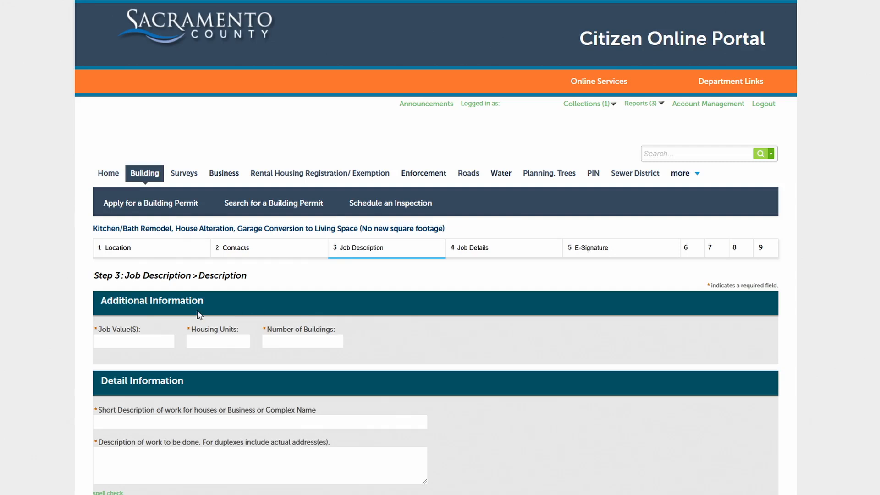
- Enter a job value of 5000 and 0 housing units, then go to the number of buildings field
click(133, 341)
text(5000)
click(197, 339)
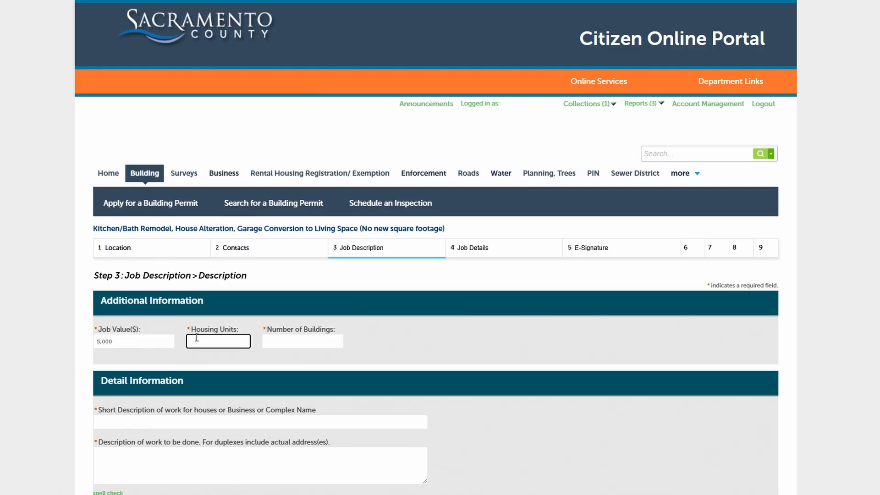
text(0)
click(301, 344)
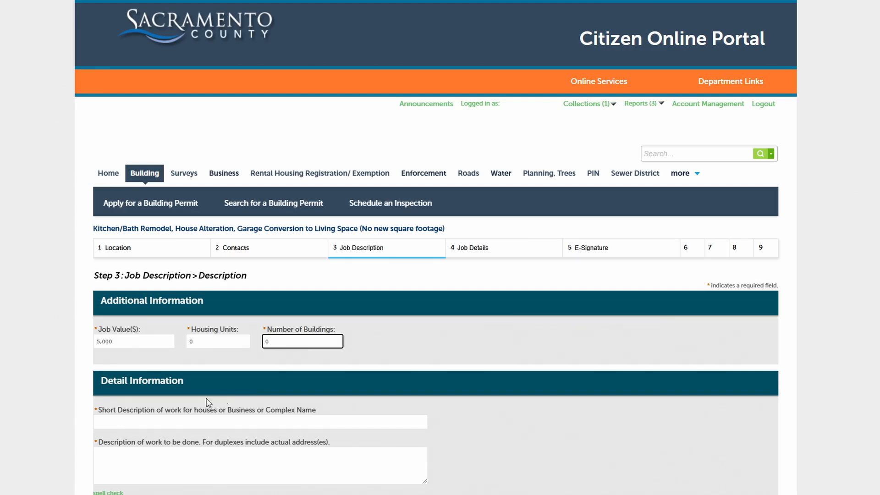
- Add the short description 'residential addition' and describe a 600 square feet primary bed and bath addition
click(115, 422)
text(residential addition)
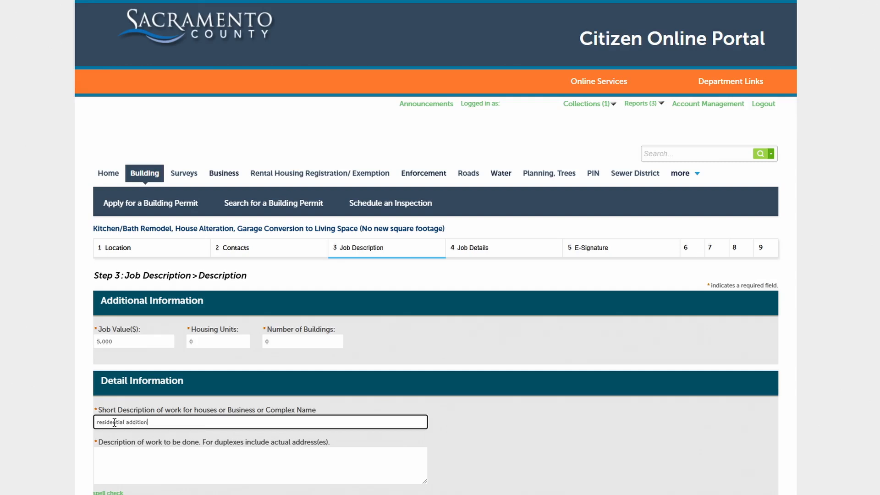
click(122, 457)
text(resid)
text(ential)
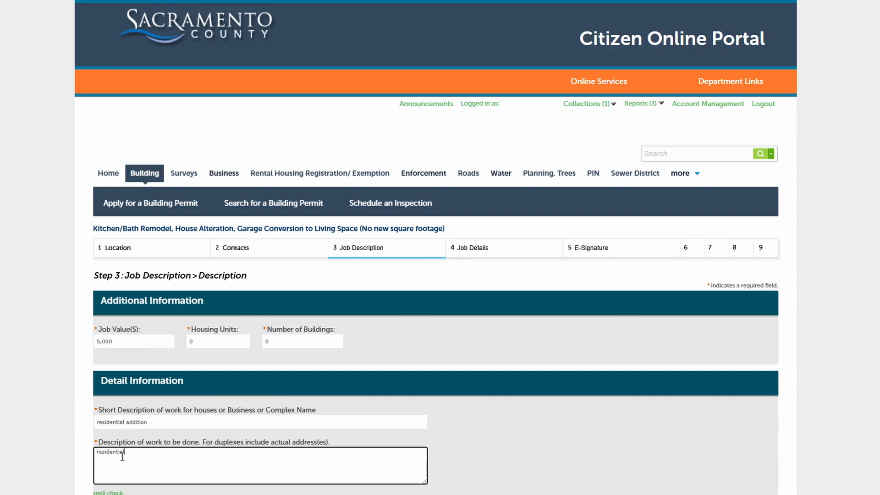
text( addition of praimarybed and bath 600 square feet)
scroll(546, 439, down, 1)
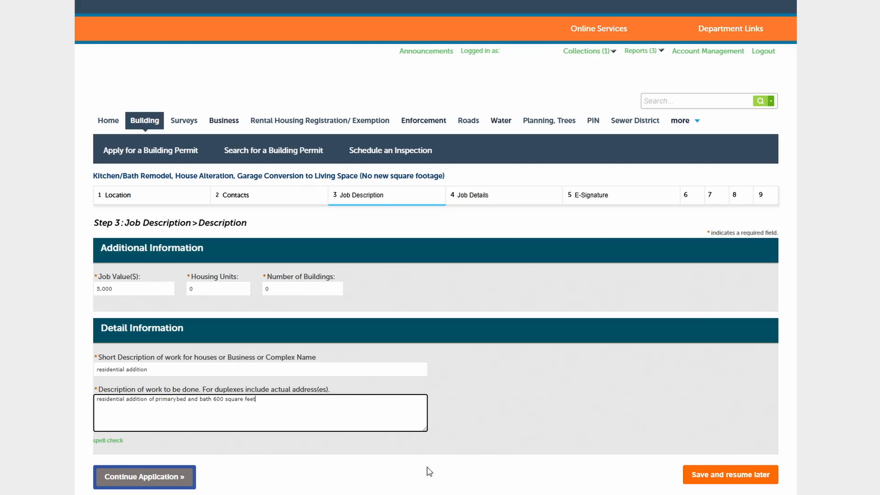
click(187, 478)
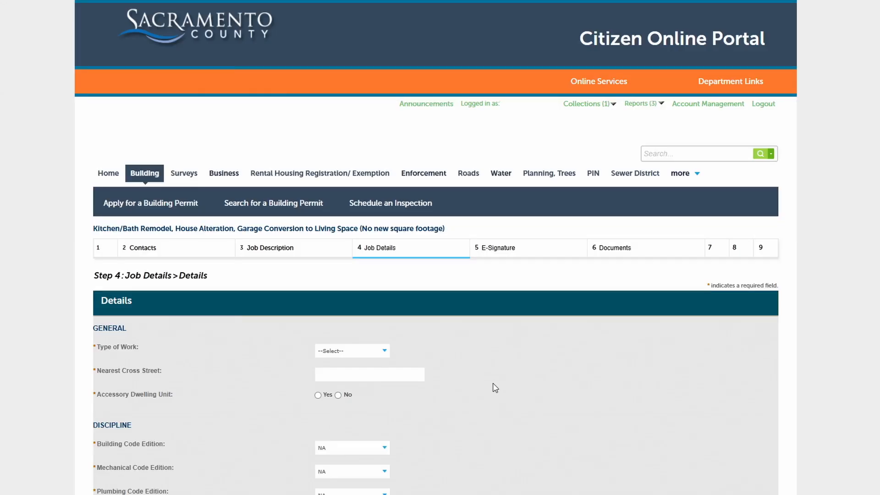
- Set Type of Work to Alteration - Remodel, cross street 'bradshaw', and No for ADU
scroll(524, 386, down, 2)
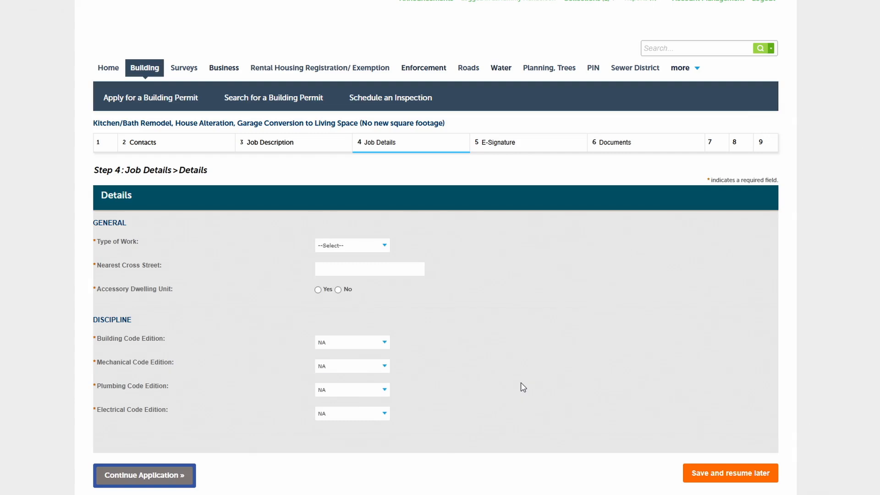
click(384, 246)
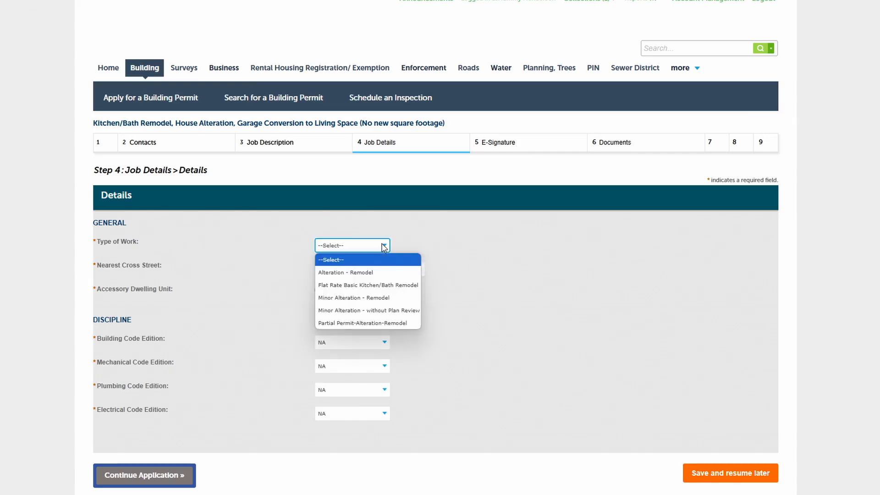
click(366, 273)
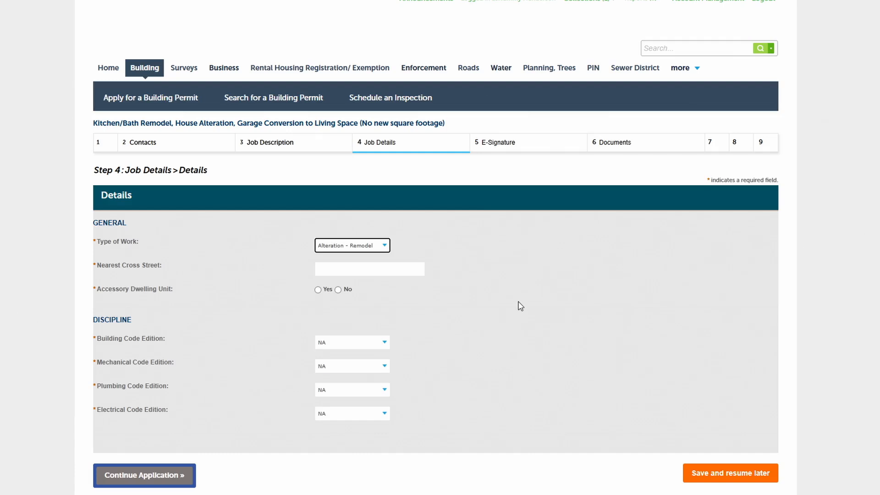
click(416, 270)
text(bradshaw)
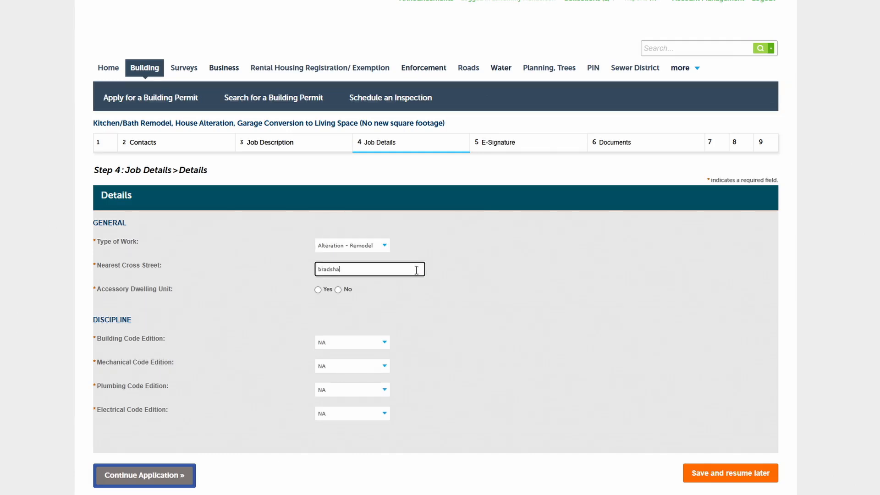
click(338, 290)
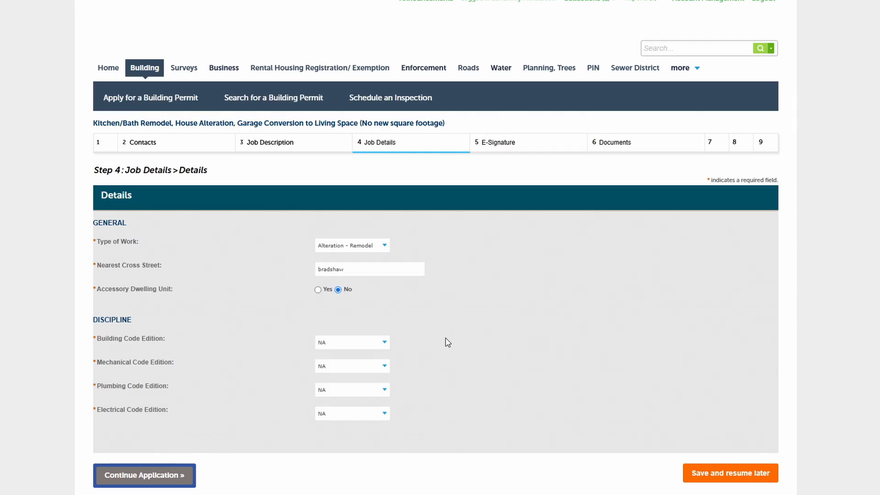
- Choose the 2022 code editions: CRC 2022, CMC 2022, CPC 2022 and CEC 2022
click(382, 343)
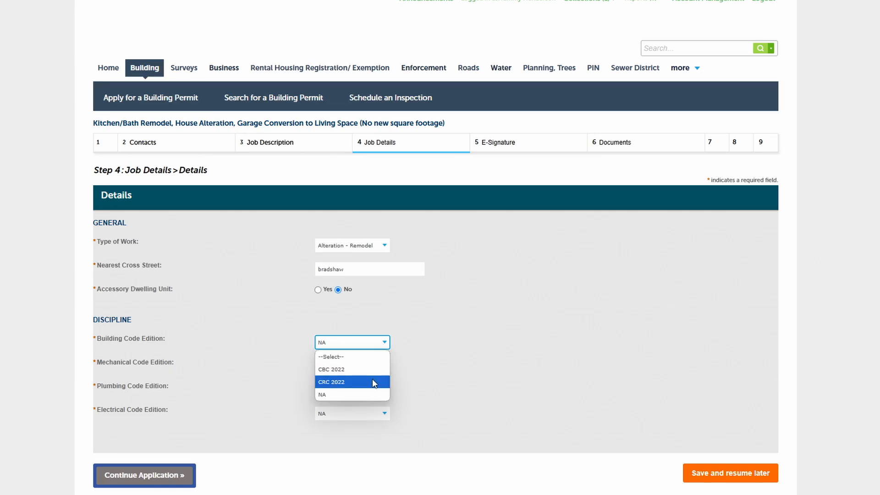
click(373, 383)
click(381, 367)
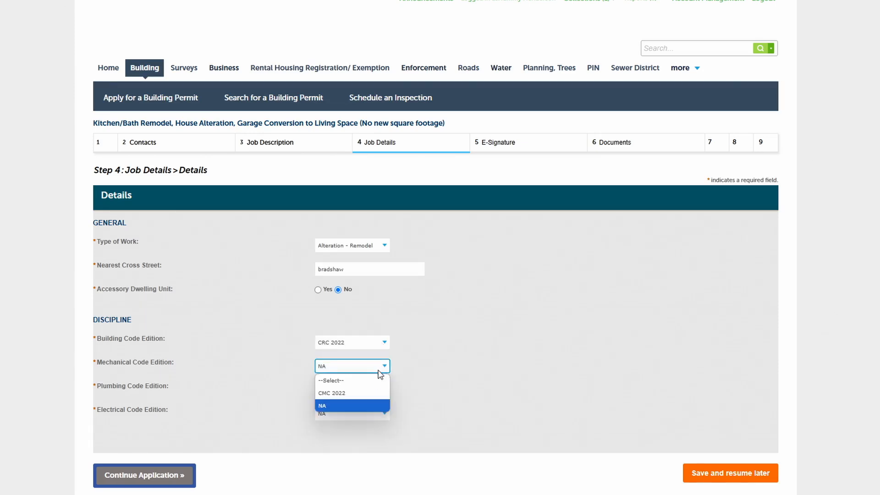
click(376, 393)
click(376, 391)
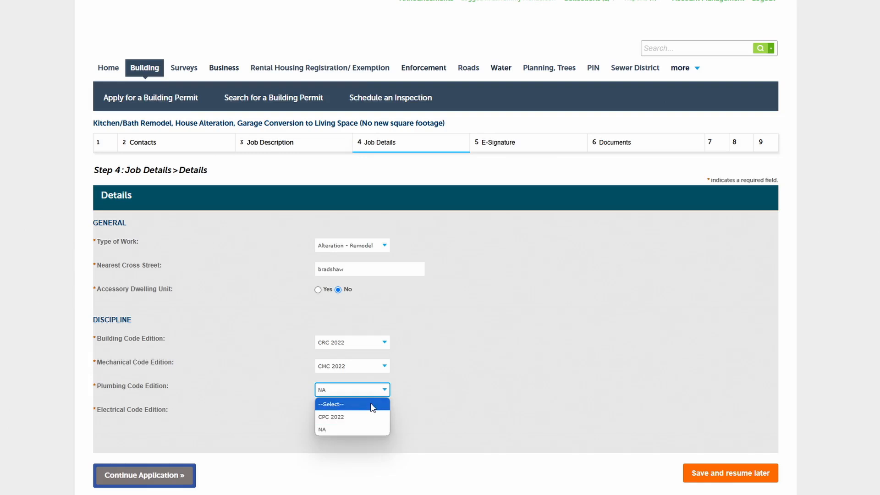
click(370, 418)
click(369, 414)
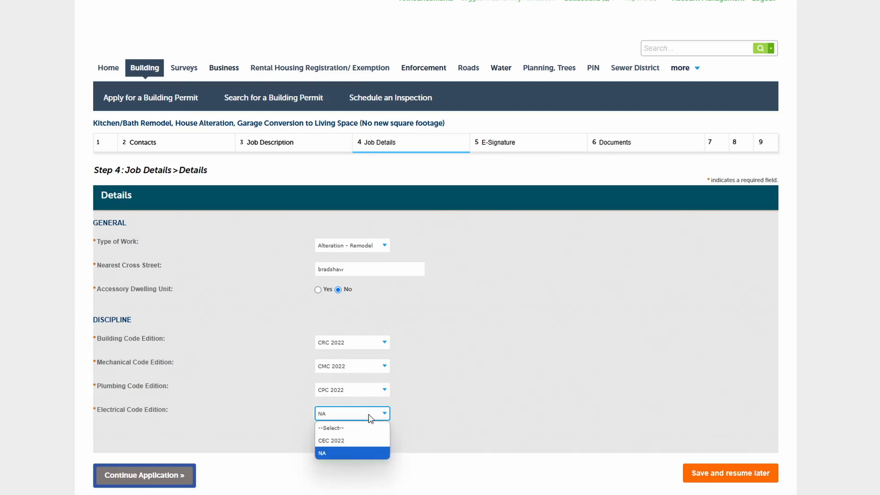
click(367, 443)
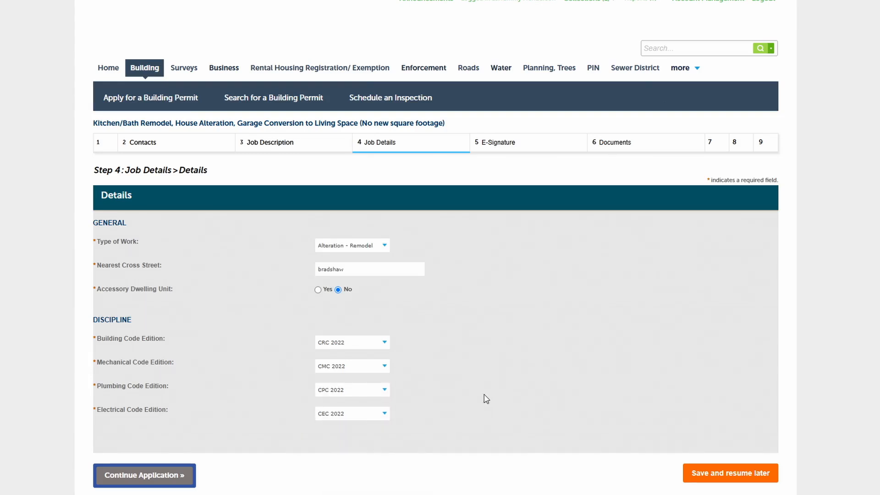
scroll(495, 388, down, 2)
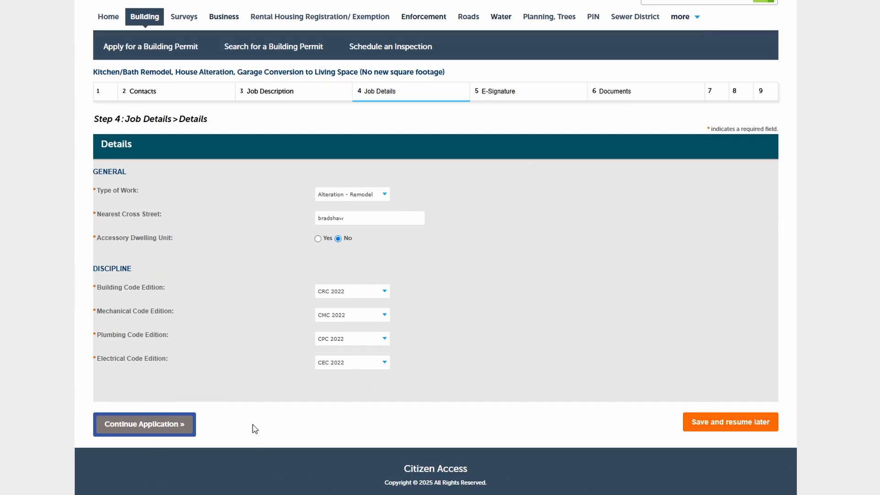
click(180, 422)
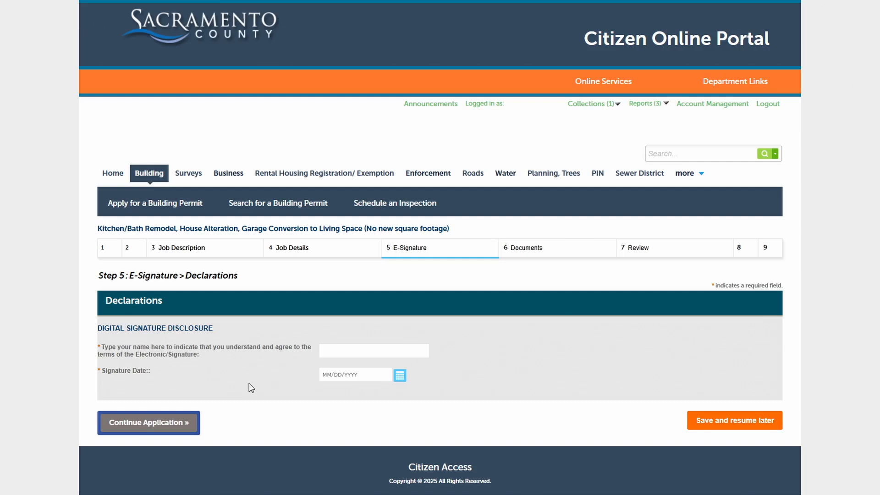
- Sign the declaration with the applicant's typed name and a signature date of 02/13/2025
click(339, 351)
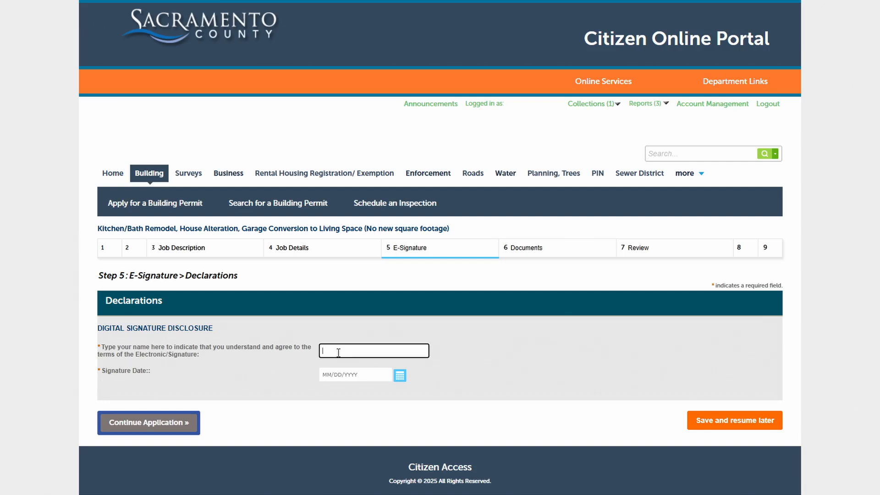
text(jane doe)
click(400, 378)
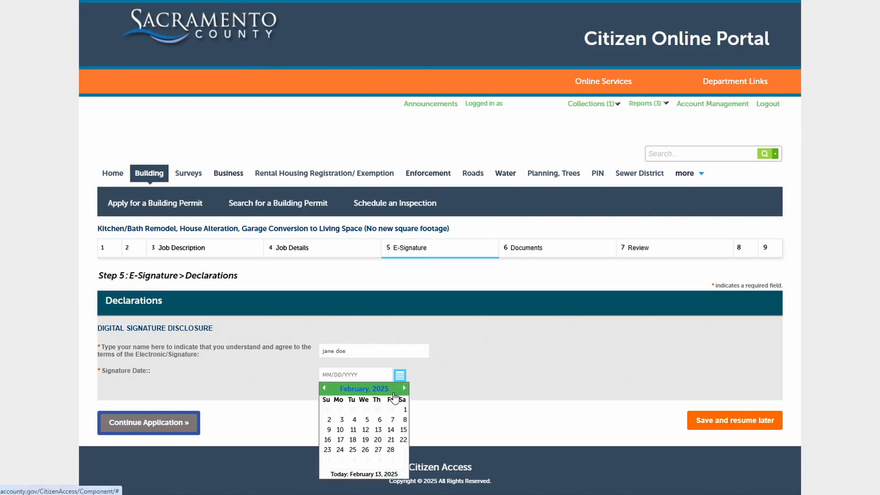
click(378, 429)
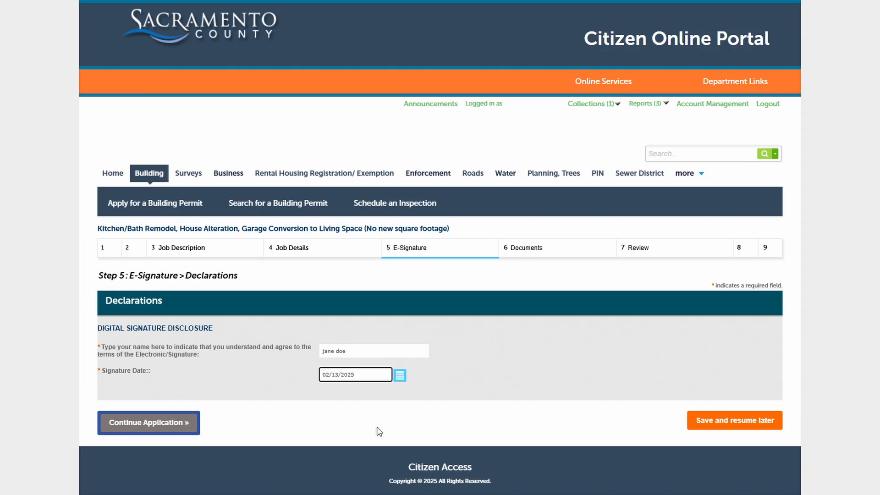
click(186, 422)
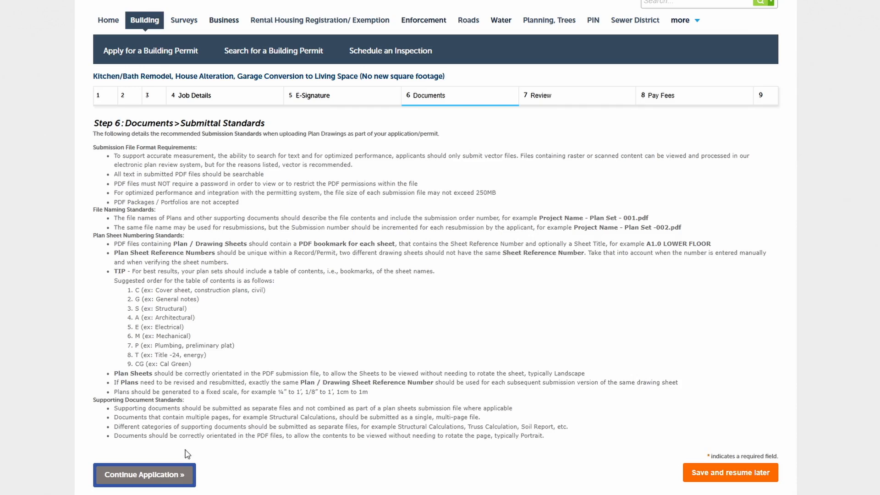
- Continue past the Submittal Standards page to the Submittal Upload section
click(166, 478)
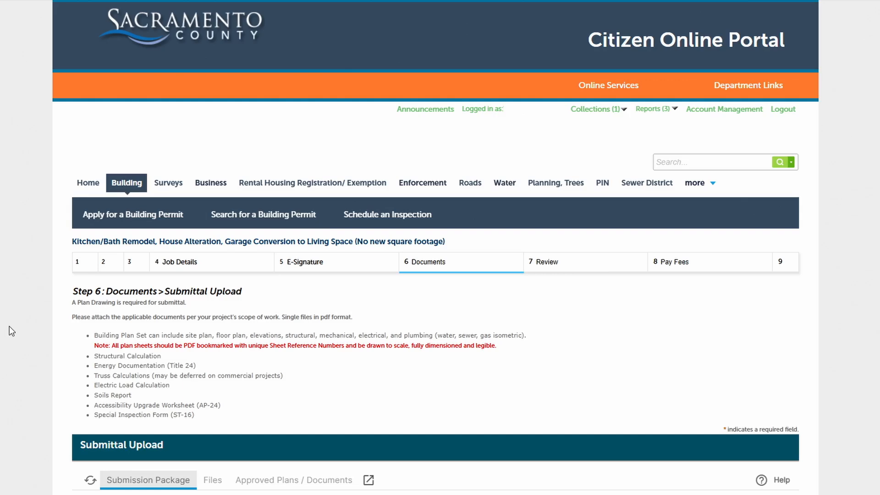
scroll(10, 326, down, 5)
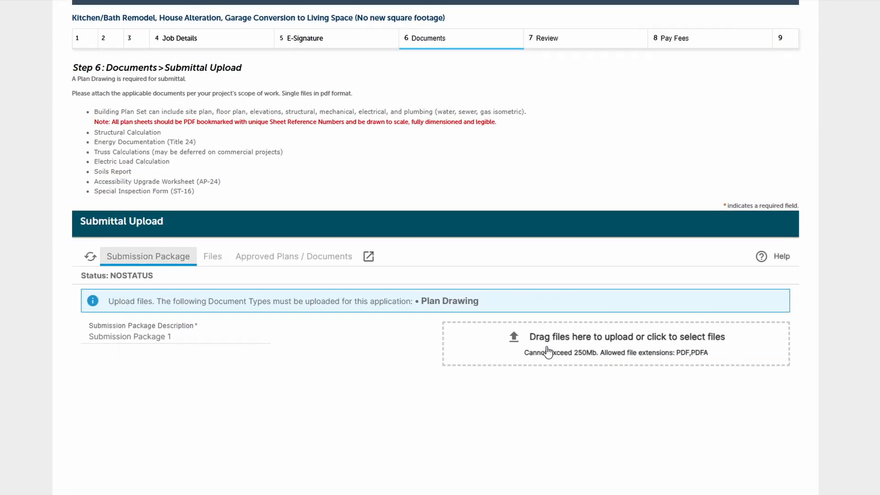
- Upload Plot Plan.pdf and Address- Structural Calcs.pdf to Submission Package 1
click(772, 346)
click(39, 29)
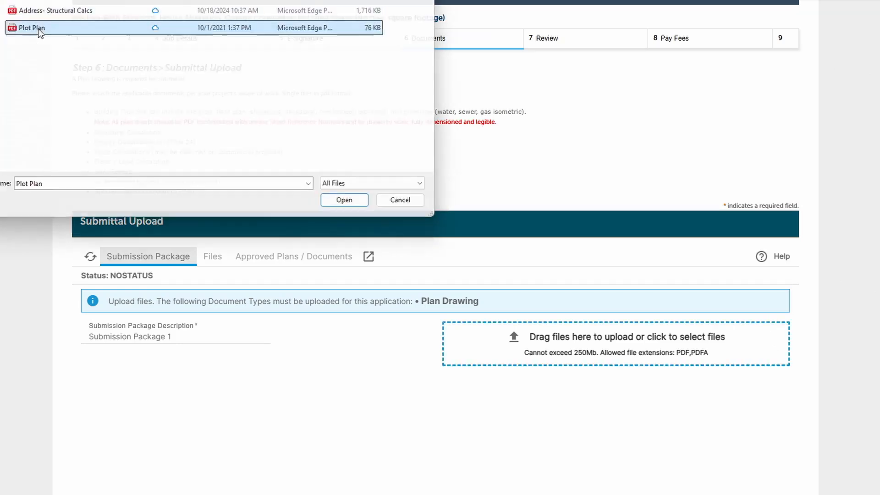
double_click(39, 29)
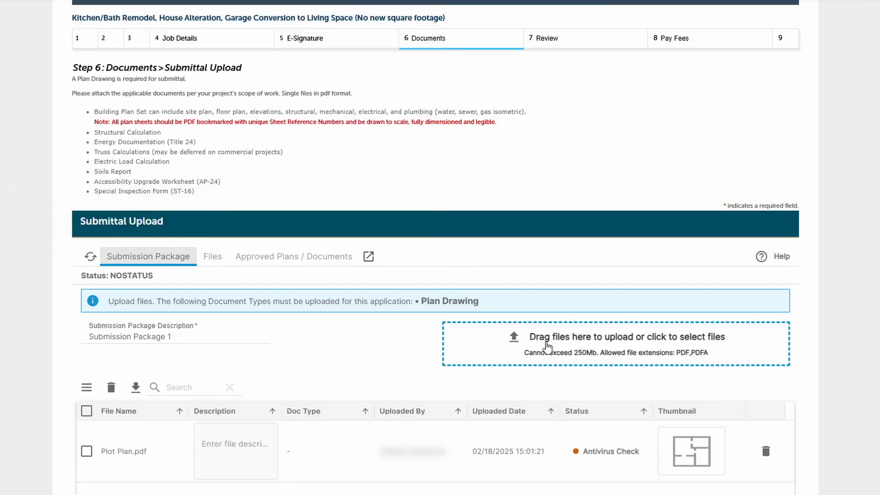
click(494, 342)
click(62, 14)
double_click(62, 14)
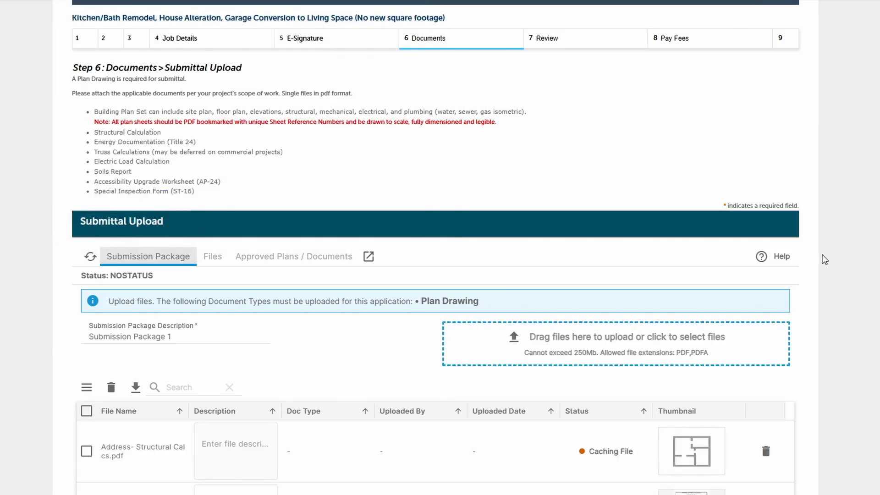
scroll(824, 259, down, 5)
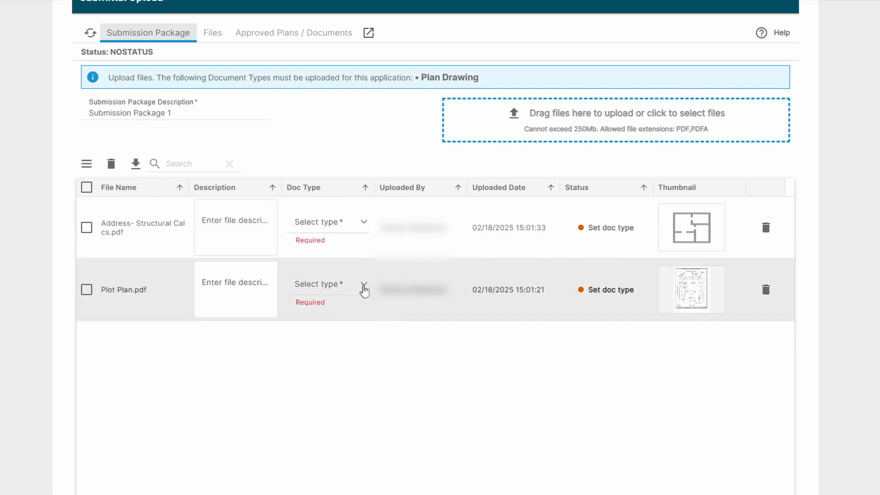
- Set the document types: Structural Calcs for the calcs file, Plan Drawing for Plot Plan
click(354, 224)
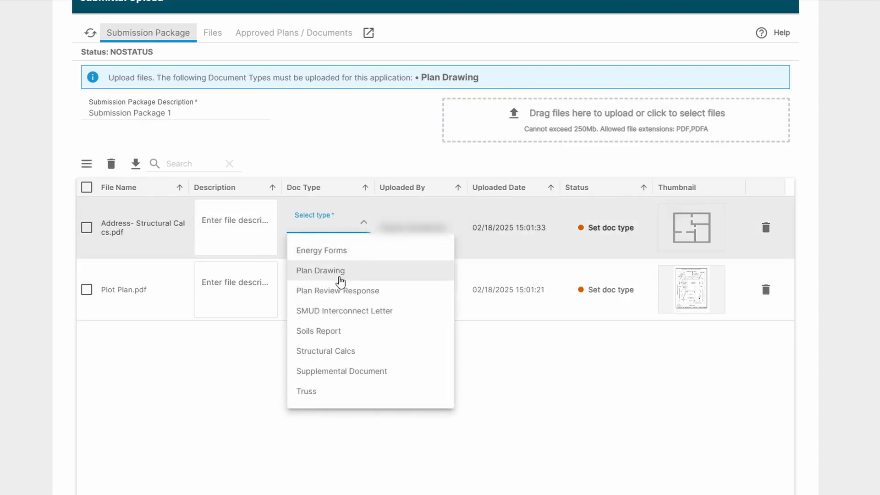
click(331, 352)
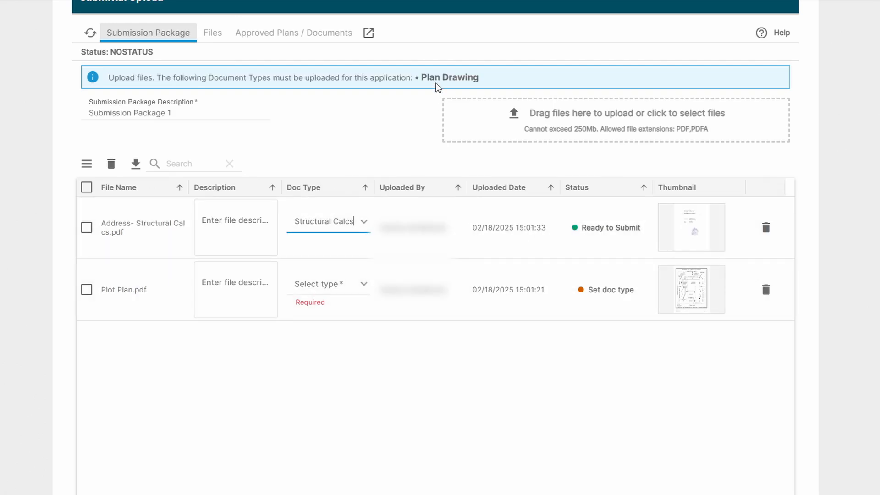
click(362, 287)
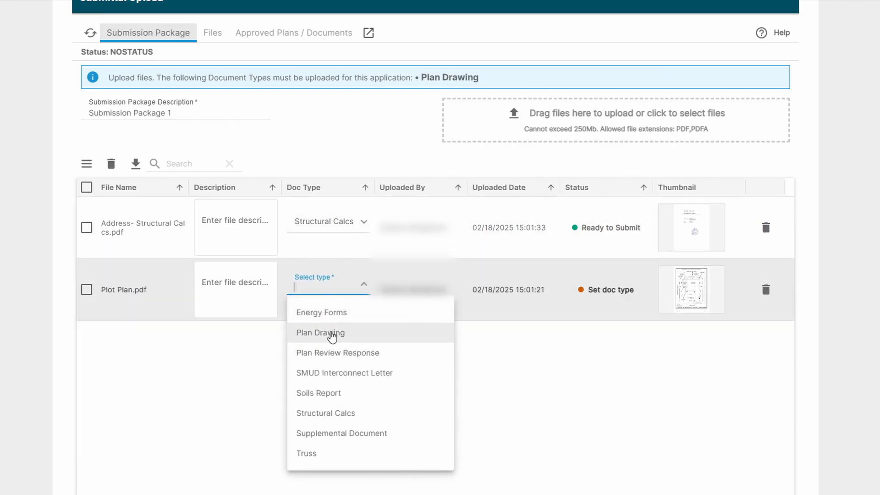
click(332, 334)
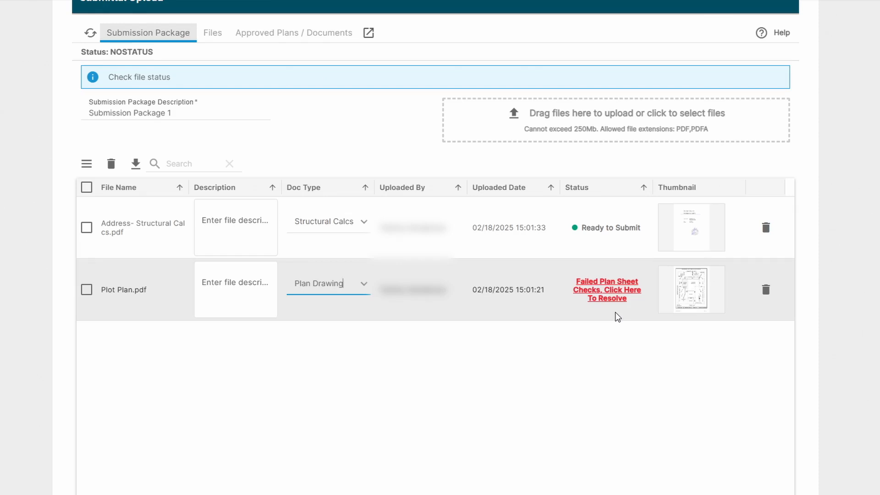
- Show only plan sheets with errors and give the plan page sheet reference A1
click(600, 297)
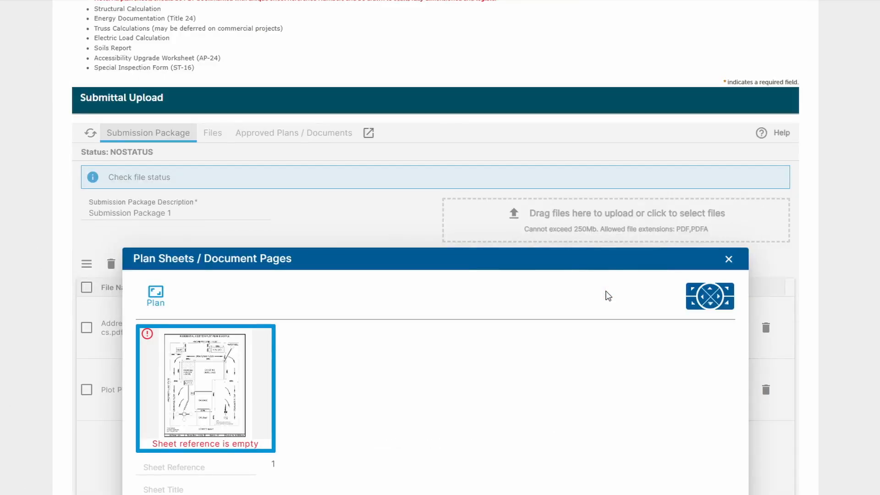
scroll(742, 362, down, 1)
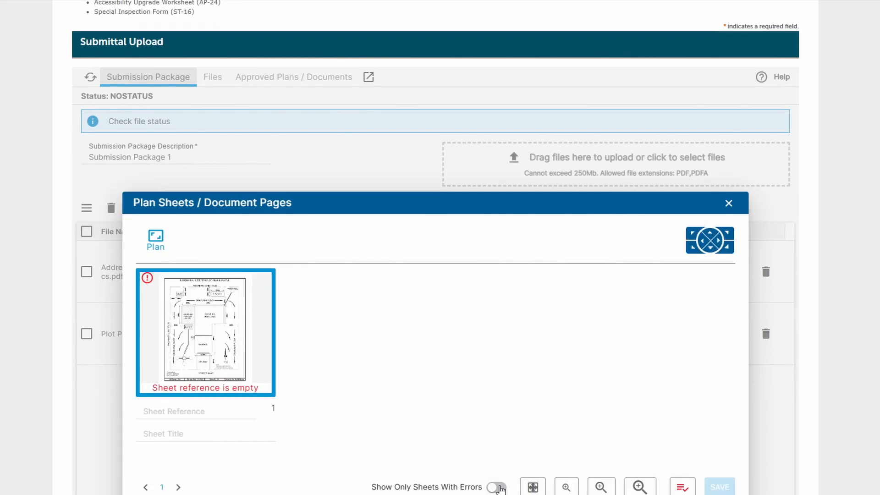
click(497, 487)
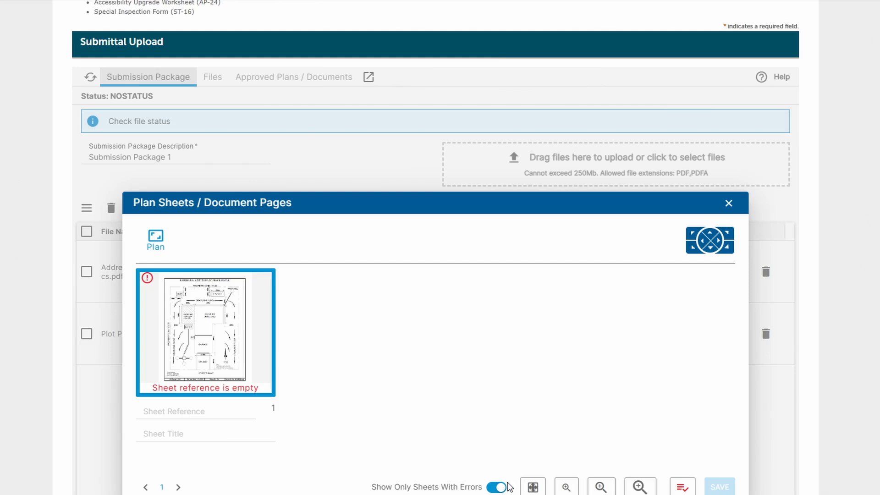
click(209, 411)
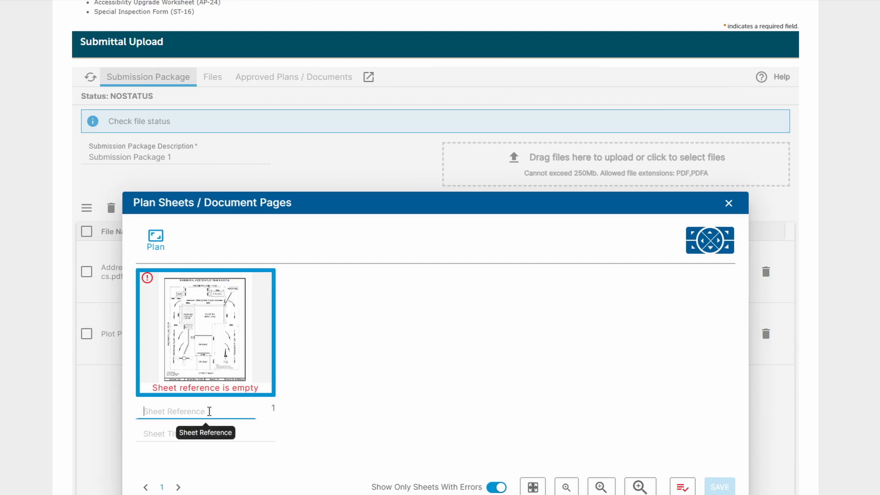
text(A1)
click(354, 423)
scroll(615, 411, down, 3)
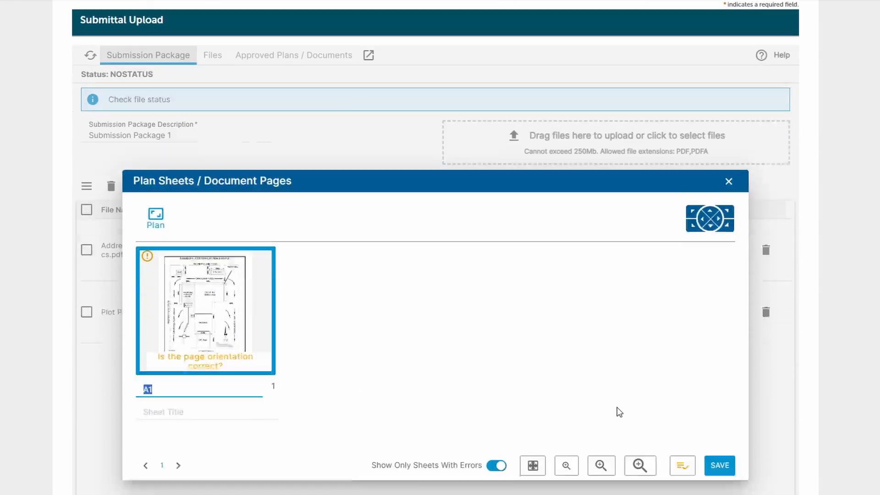
click(718, 432)
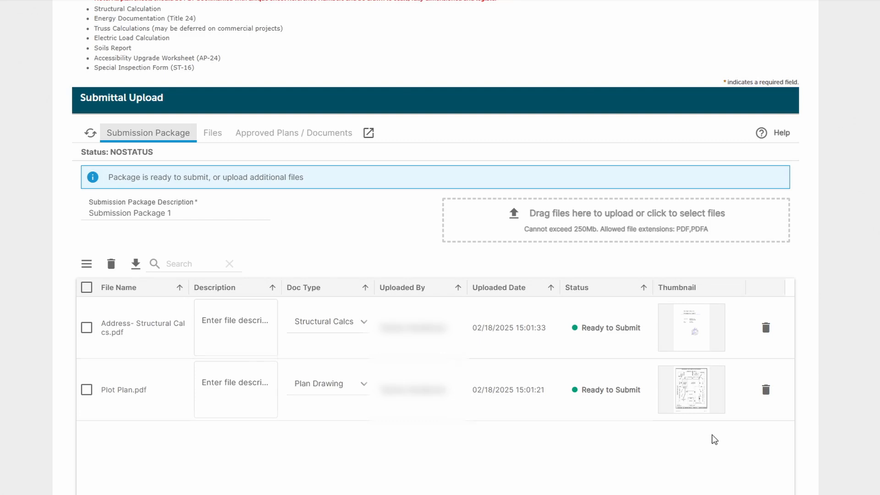
- Scroll down Submission Package 1, with both PDFs Ready to Submit, to Continue Application
scroll(714, 439, down, 1)
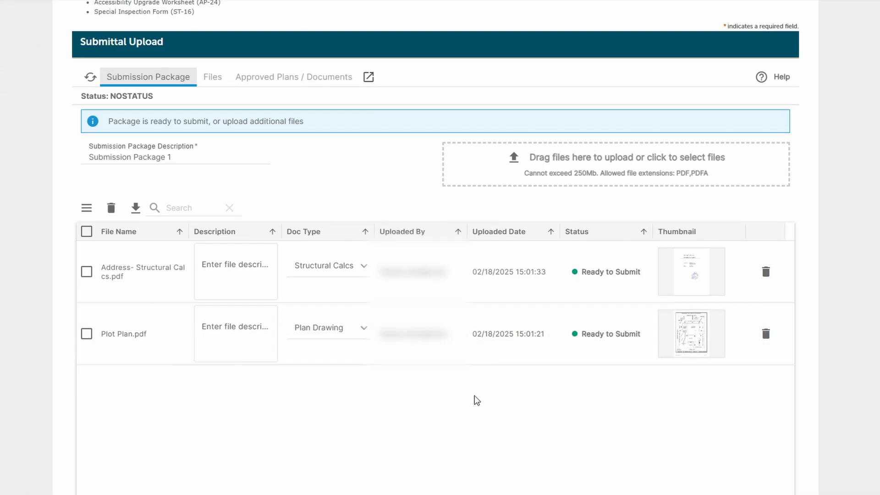
scroll(475, 400, down, 4)
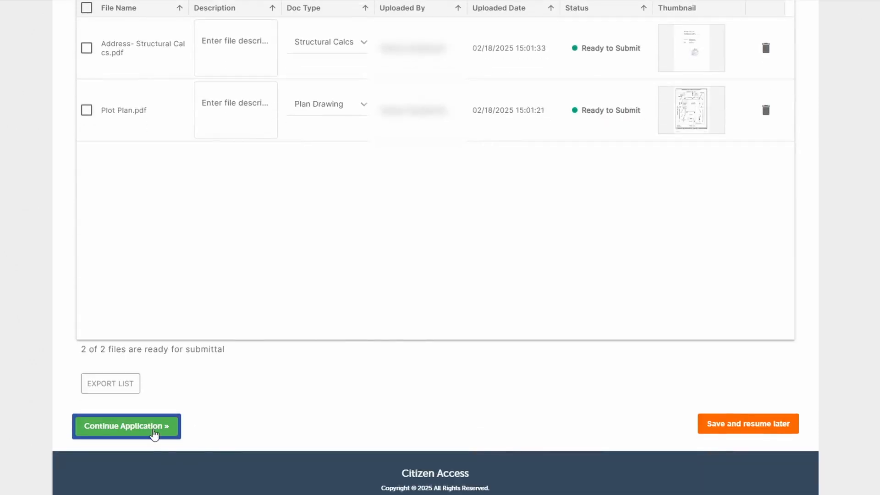
- Move the application through the Step 7 Review page so the record number is issued
click(155, 426)
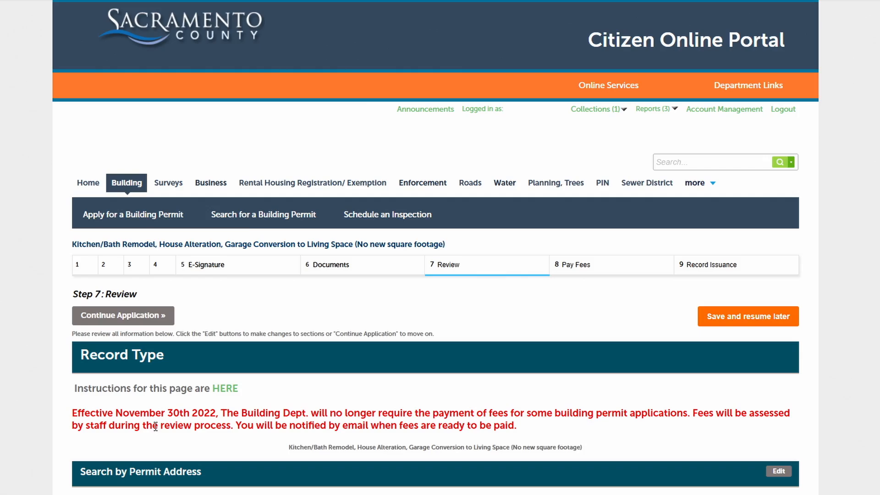
scroll(155, 426, down, 3)
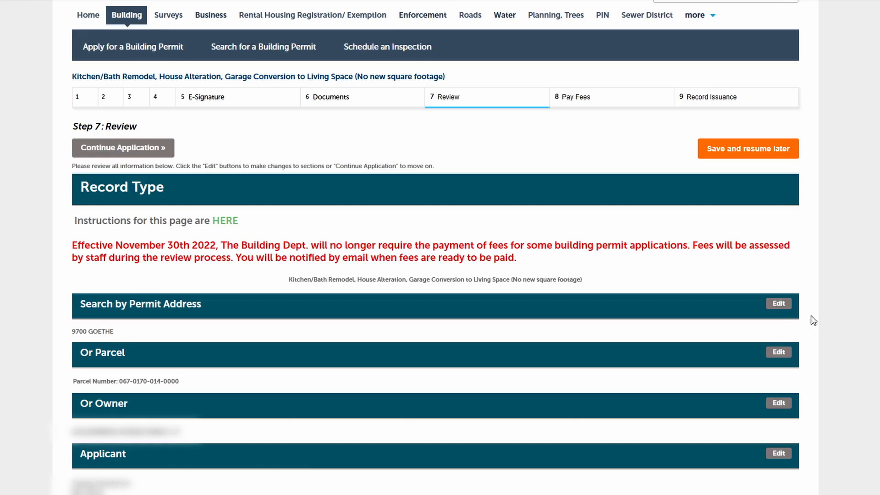
scroll(810, 316, down, 9)
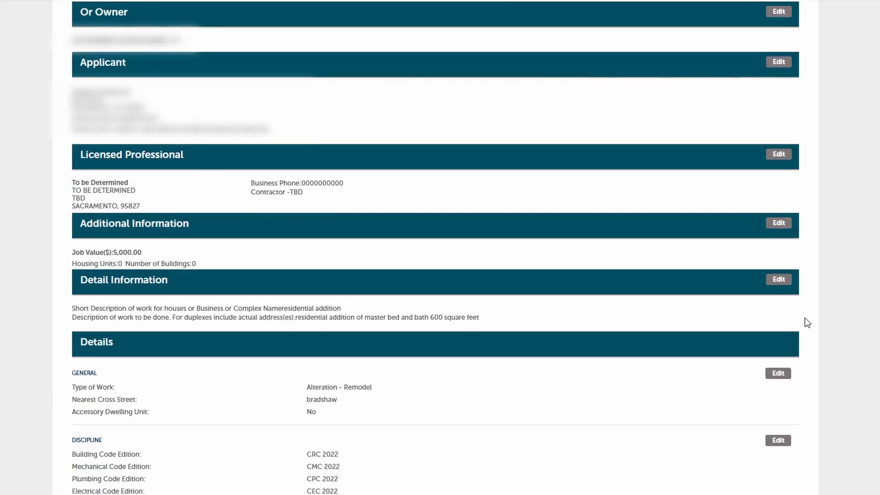
scroll(804, 322, down, 8)
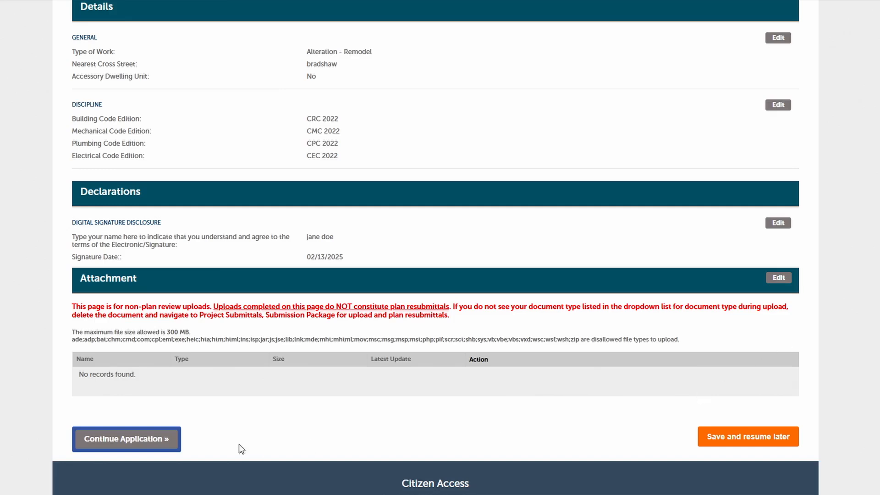
click(144, 438)
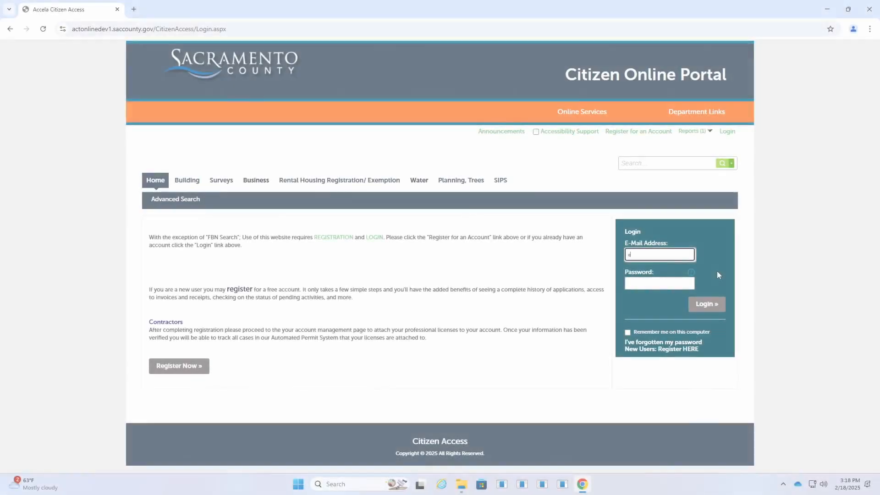
- Sign in to the portal with the account e-mail and password
text(ddress@gmail.com)
click(645, 282)
text(•••••••••)
click(707, 304)
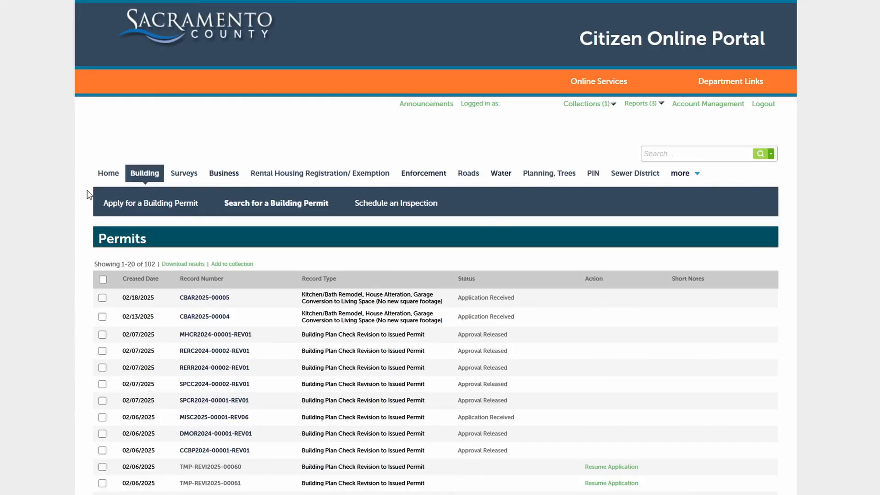
scroll(88, 194, down, 1)
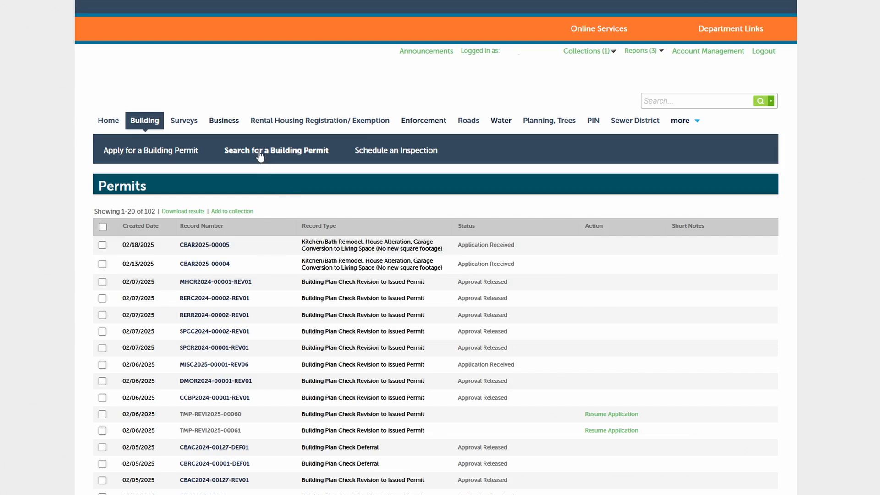
click(260, 154)
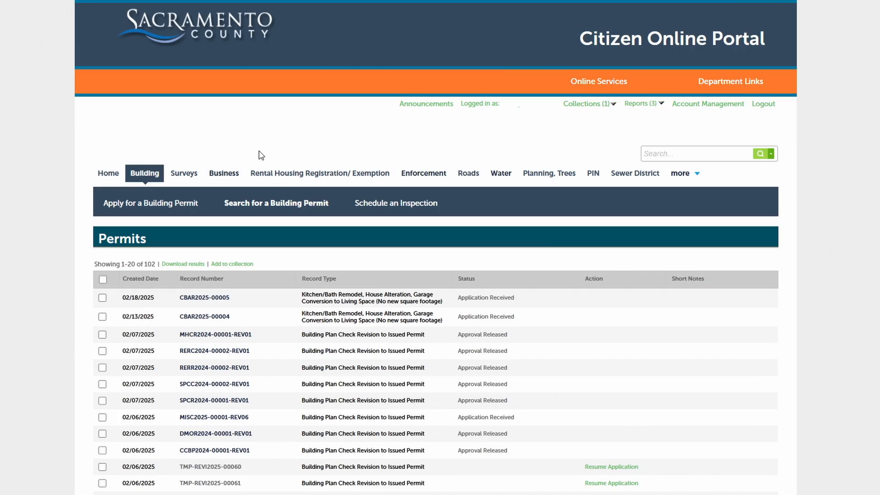
scroll(264, 194, down, 5)
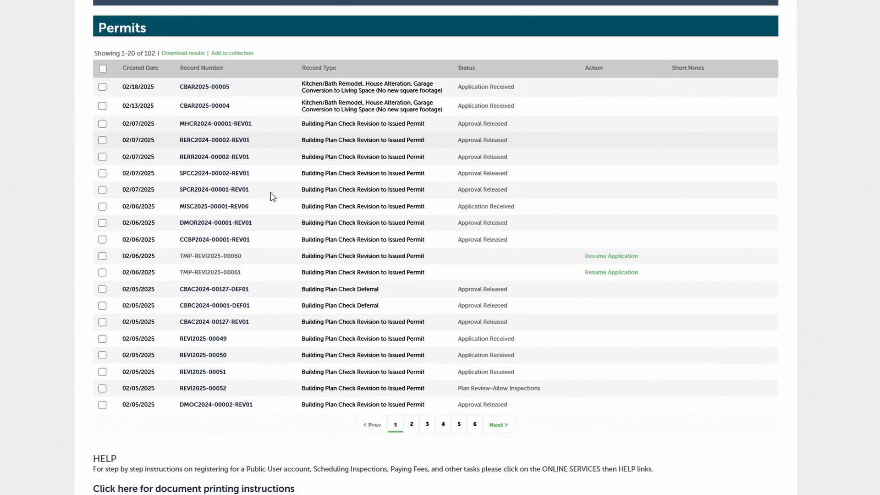
scroll(273, 197, down, 8)
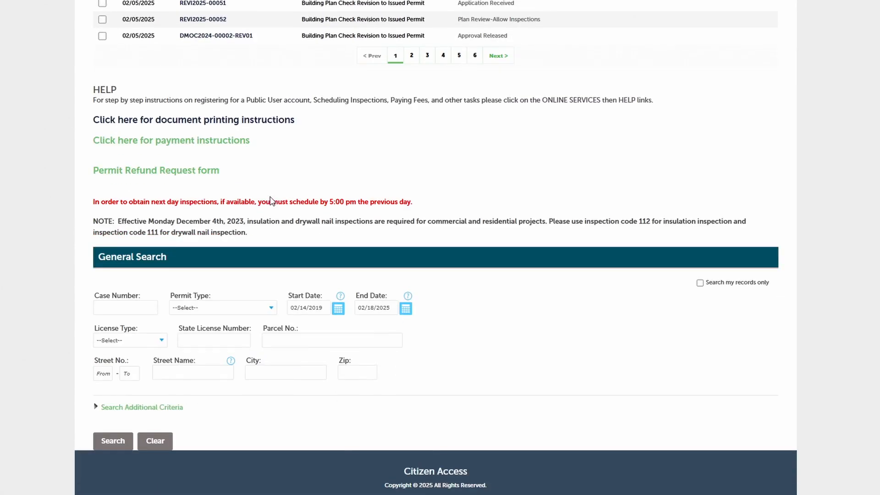
click(128, 305)
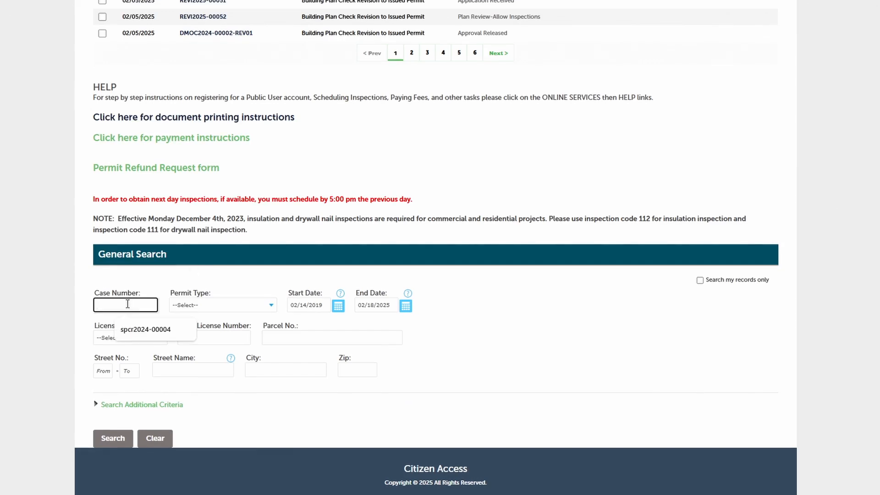
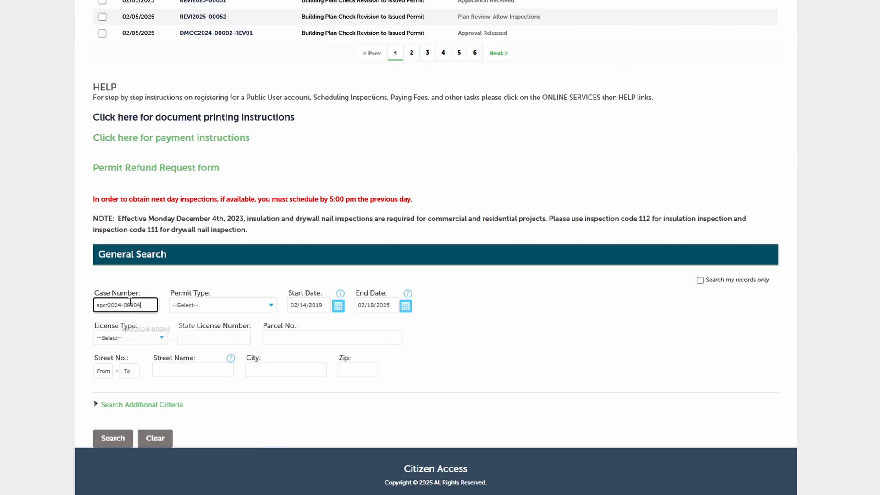
click(108, 439)
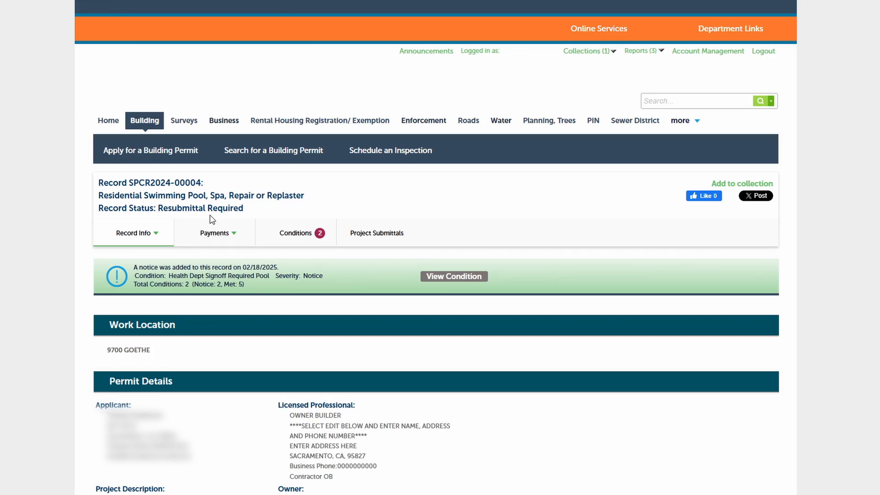
mouse_move(155, 235)
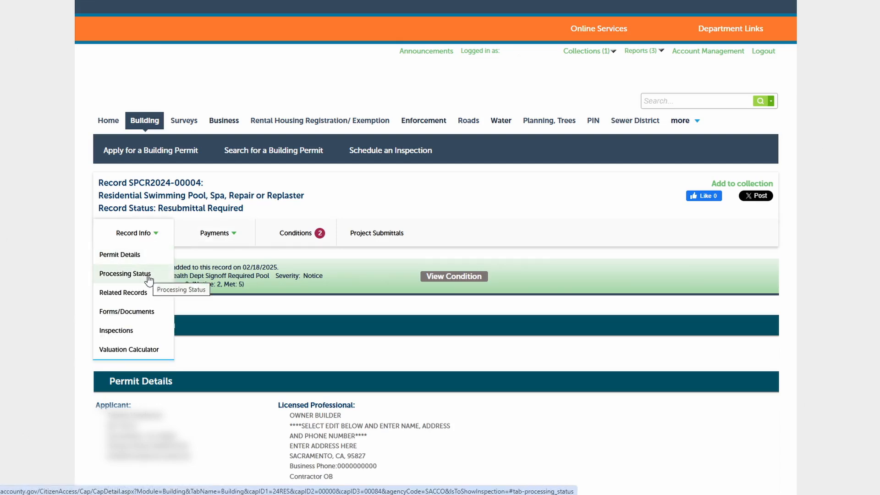
click(125, 273)
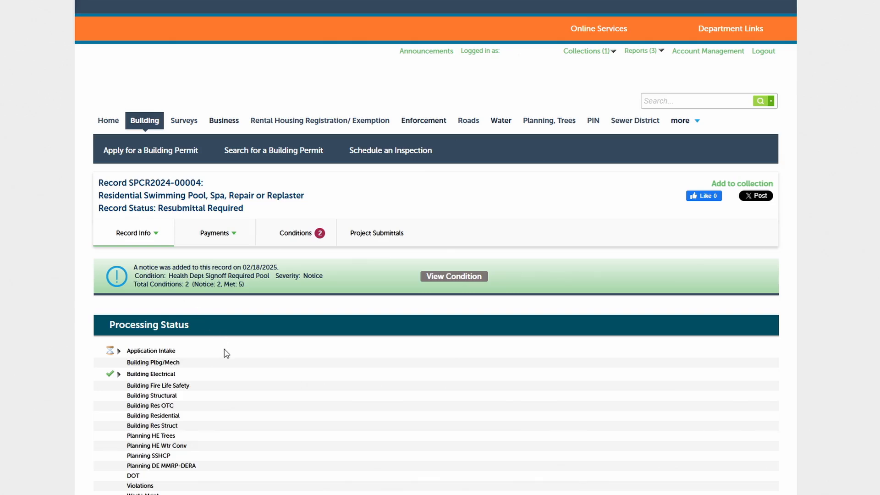
scroll(227, 354, down, 3)
scroll(231, 354, down, 1)
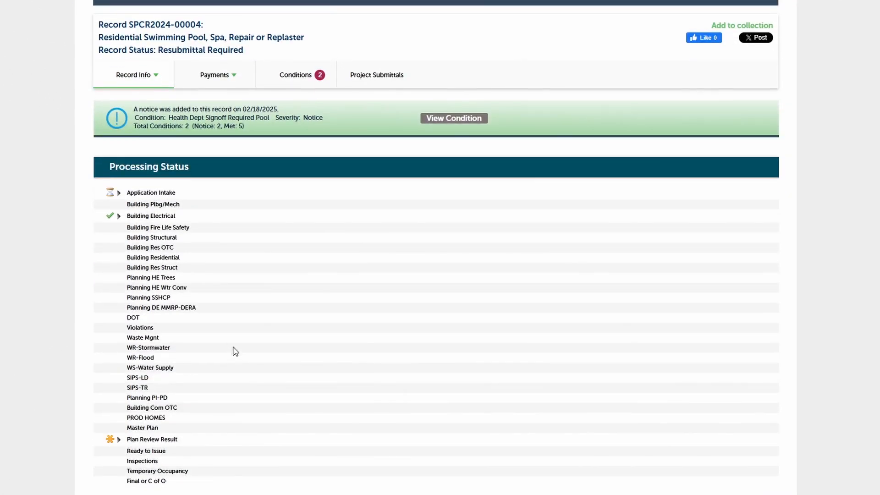
click(118, 193)
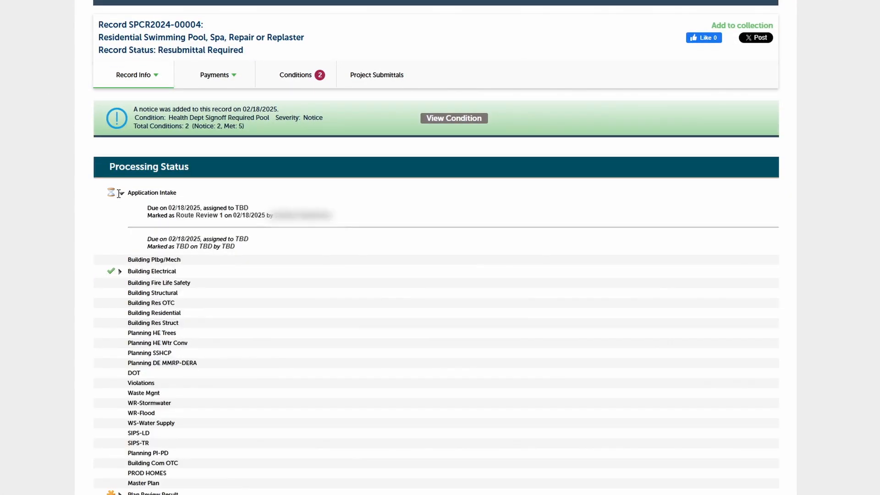
scroll(108, 389, down, 1)
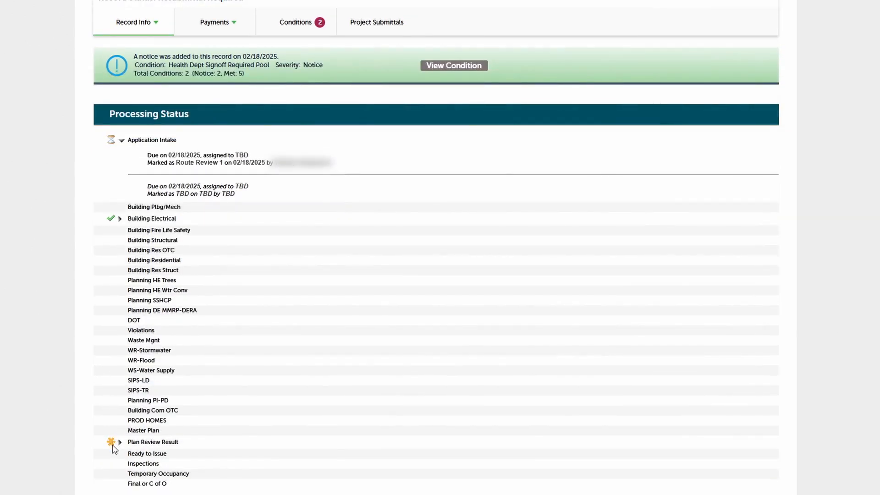
mouse_move(111, 443)
mouse_move(110, 223)
mouse_move(110, 145)
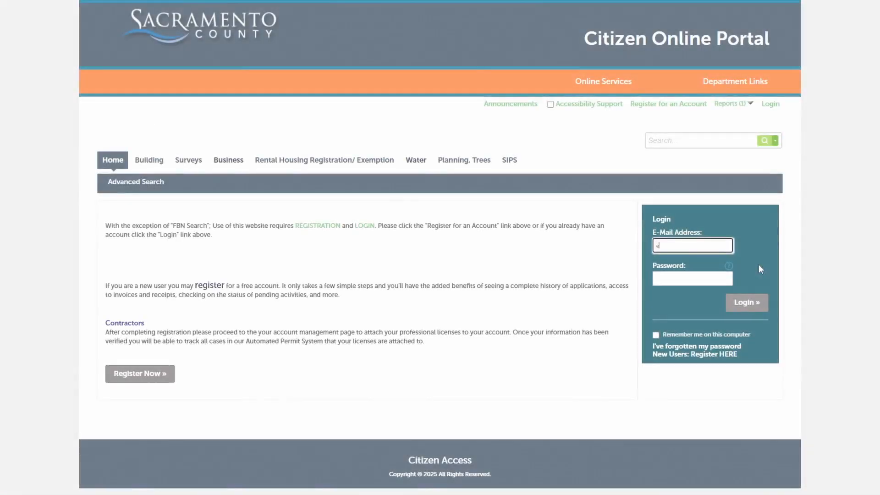
- Sign in to the portal with the account e-mail and password
text(address@gmail.com)
click(677, 277)
text(********)
click(746, 303)
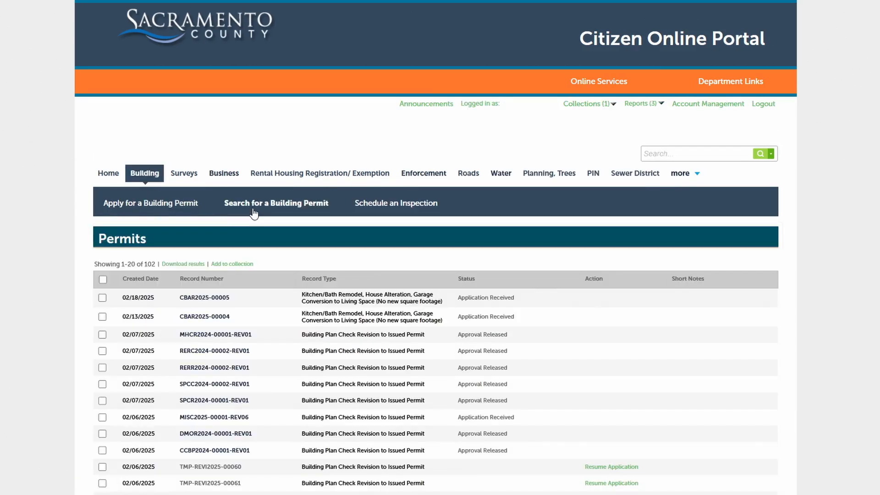
click(253, 203)
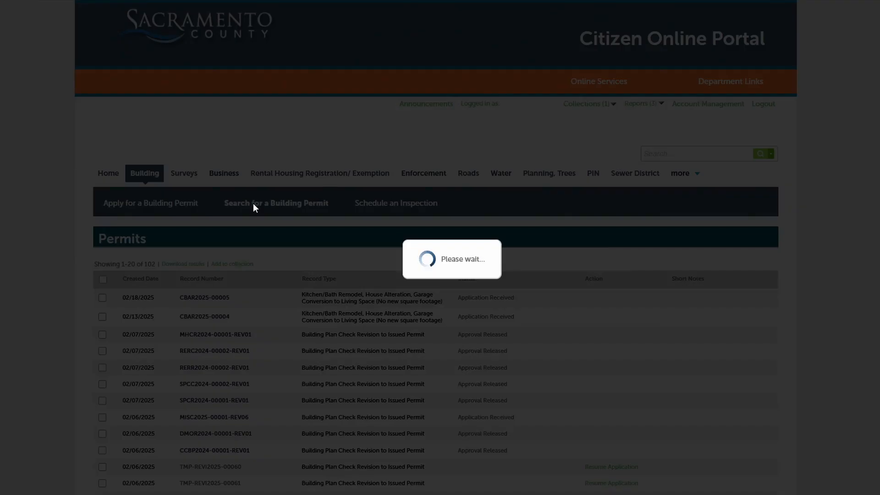
scroll(259, 344, down, 6)
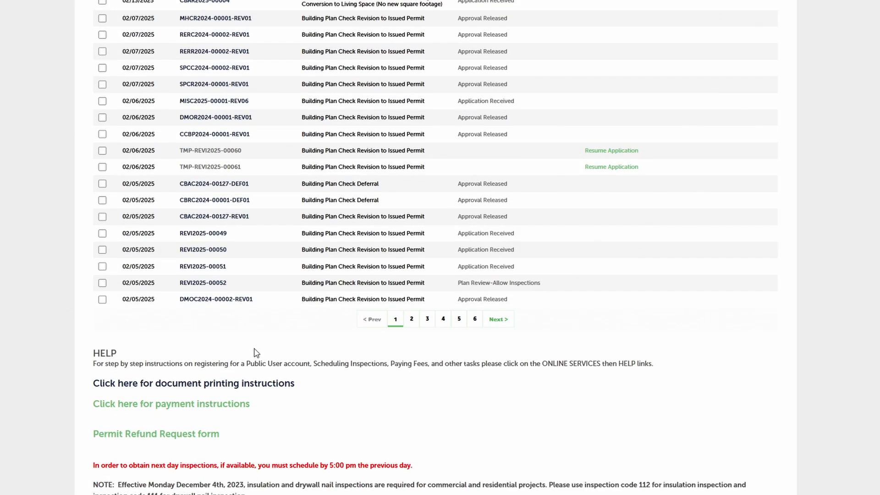
scroll(256, 352, down, 4)
click(124, 359)
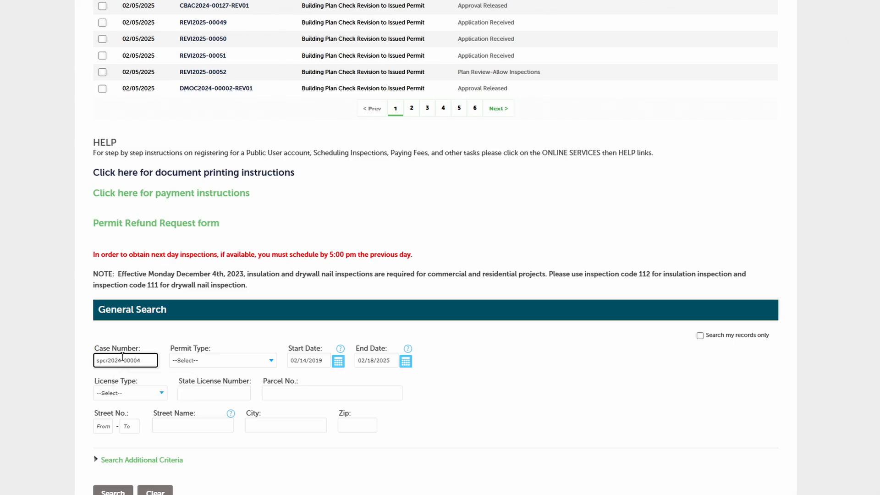
scroll(87, 373, down, 1)
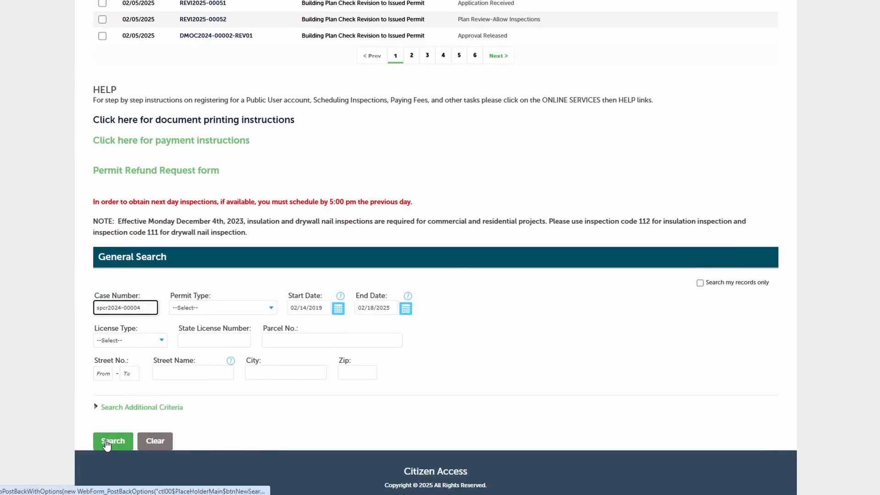
click(105, 443)
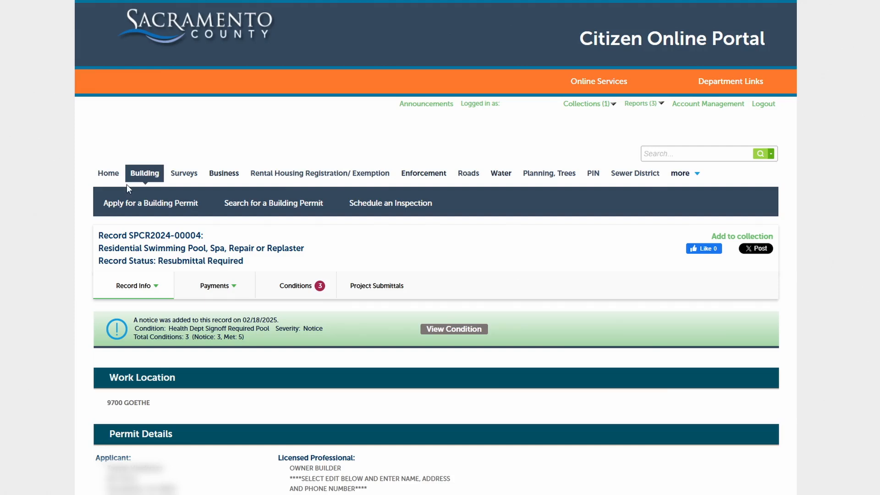
- Pay the $254.98 outstanding fees listed under Payments > Fees with a credit card
click(222, 288)
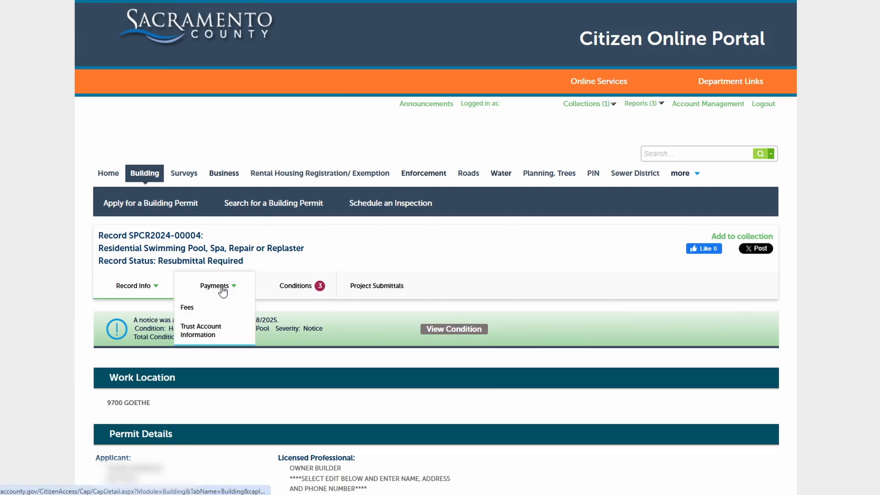
click(245, 316)
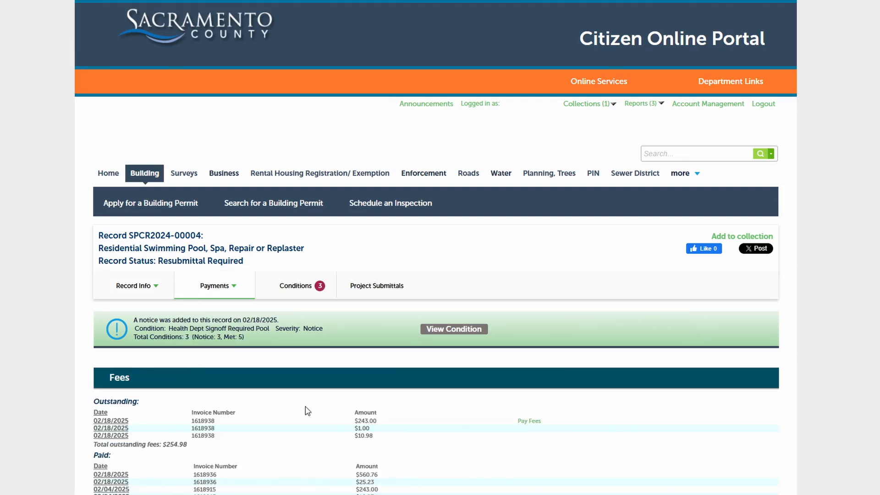
click(530, 422)
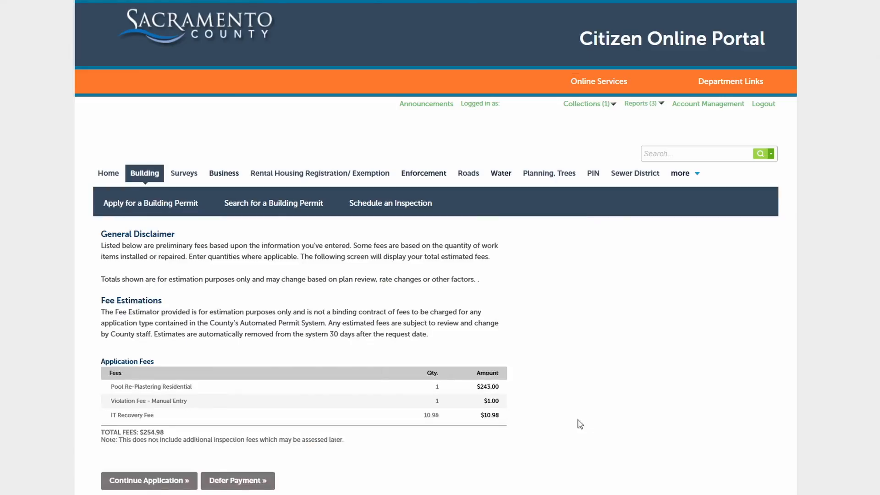
scroll(580, 424, down, 1)
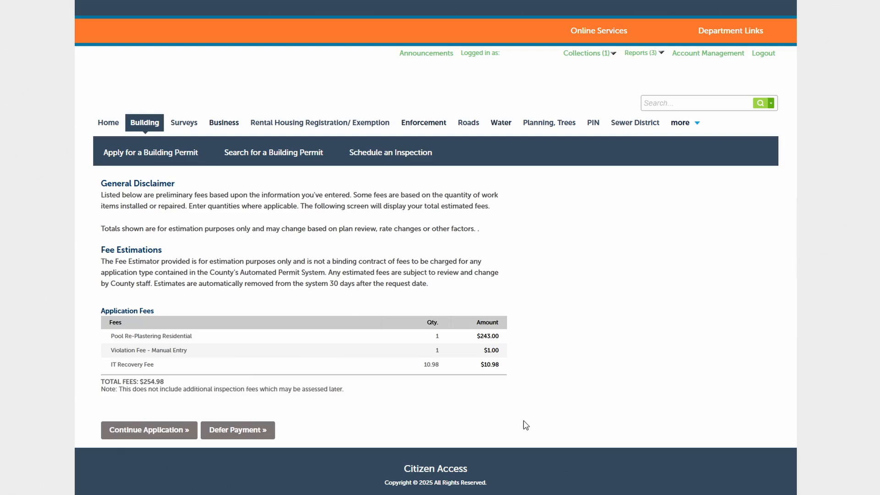
click(181, 432)
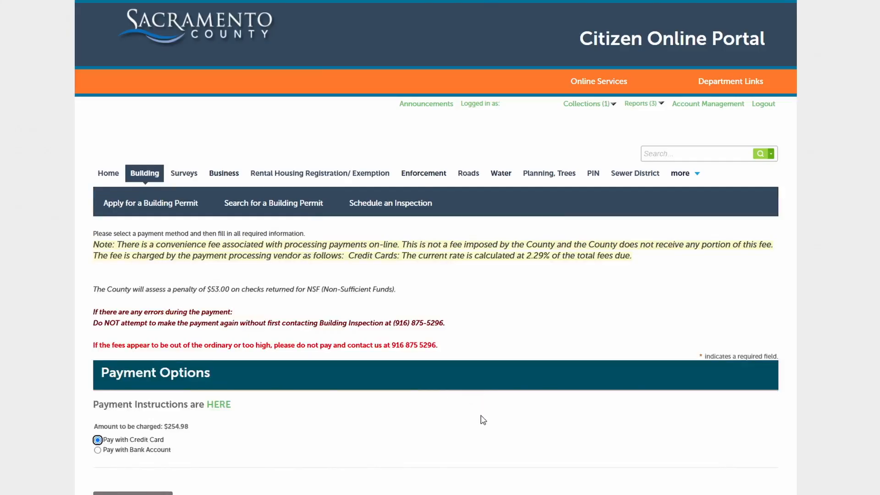
scroll(483, 420, down, 1)
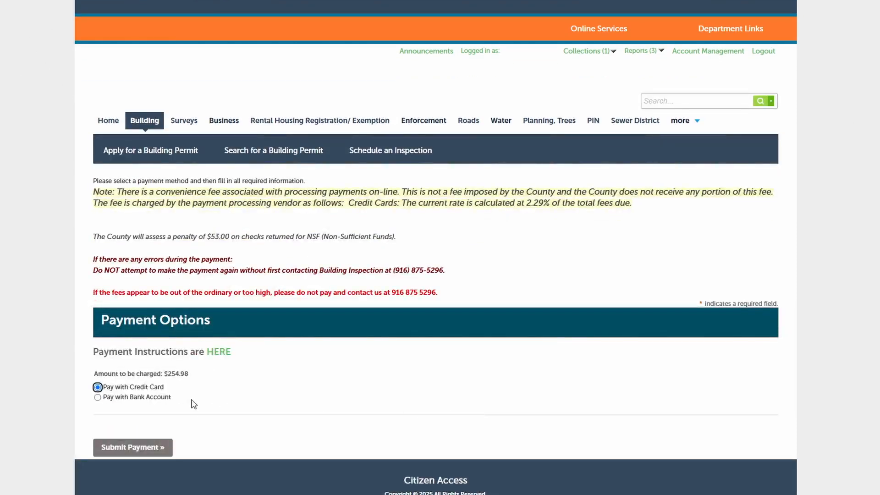
click(162, 448)
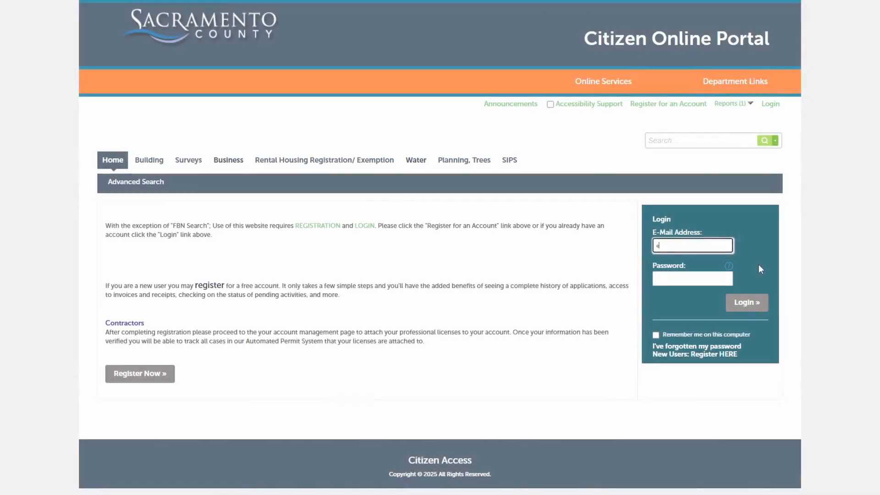
- Sign in to the portal with the account e-mail and password
text(mailaddress@gmail.com)
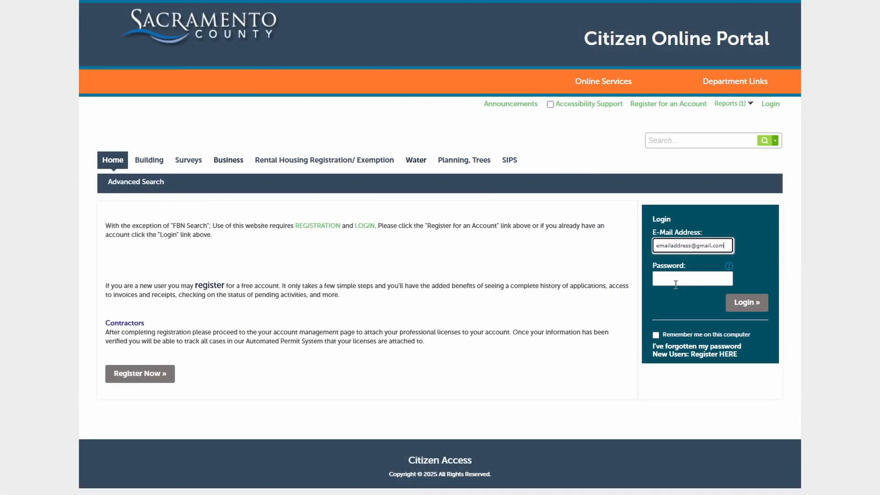
click(675, 285)
text(********)
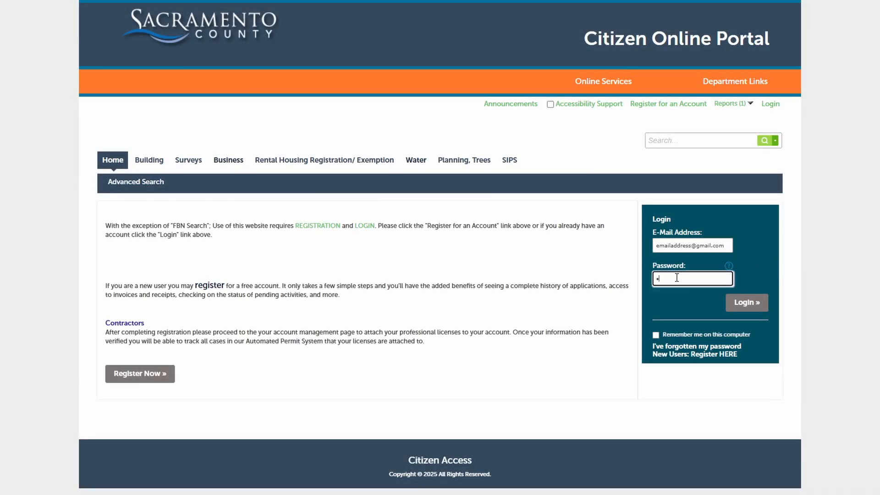
click(746, 302)
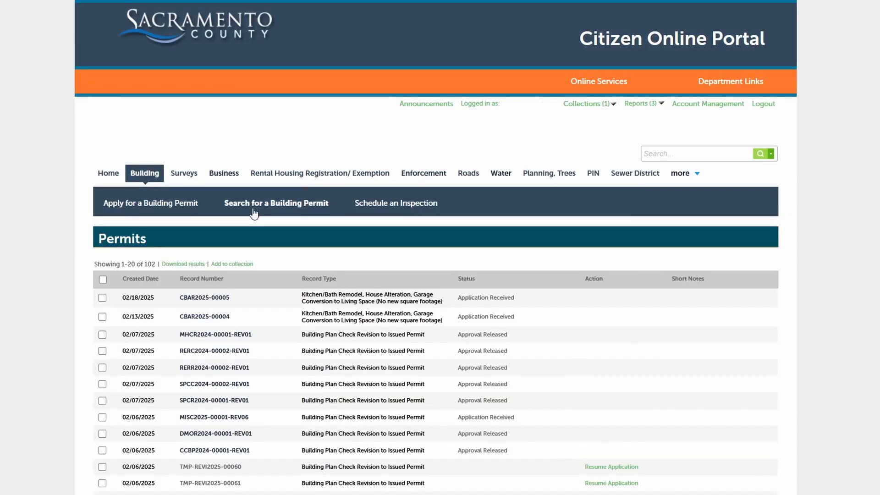
click(253, 204)
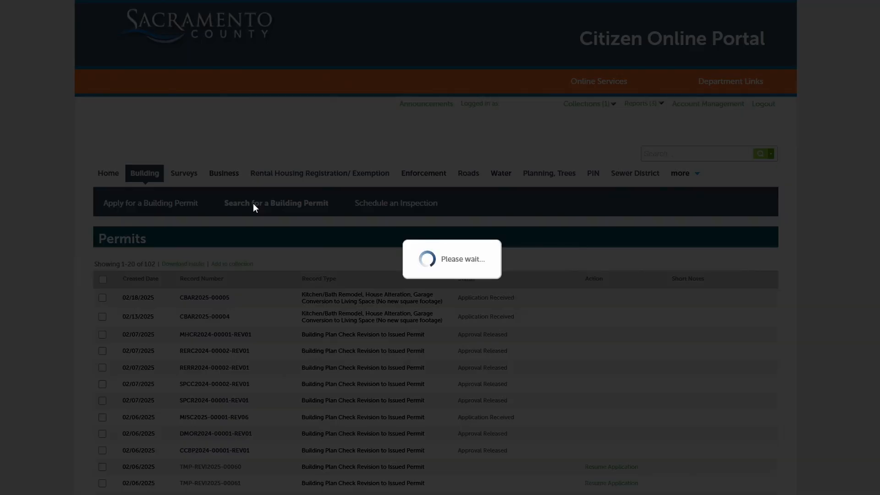
scroll(256, 337, down, 7)
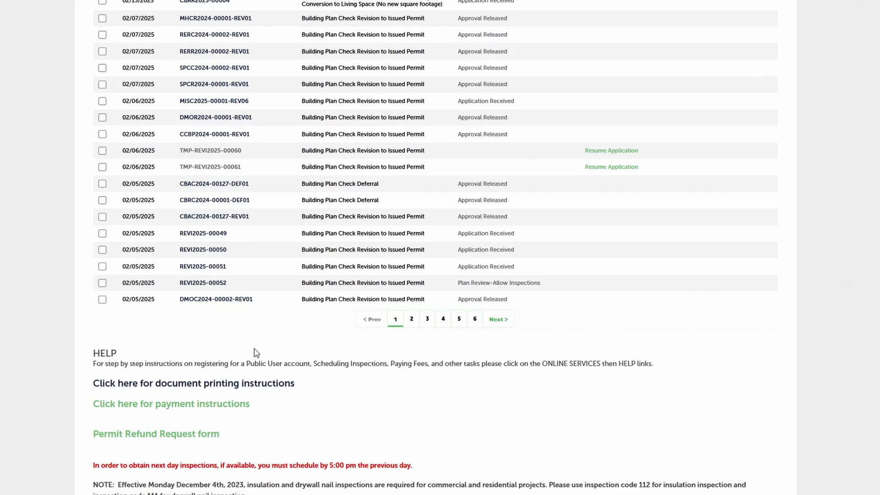
scroll(255, 353, down, 5)
click(123, 359)
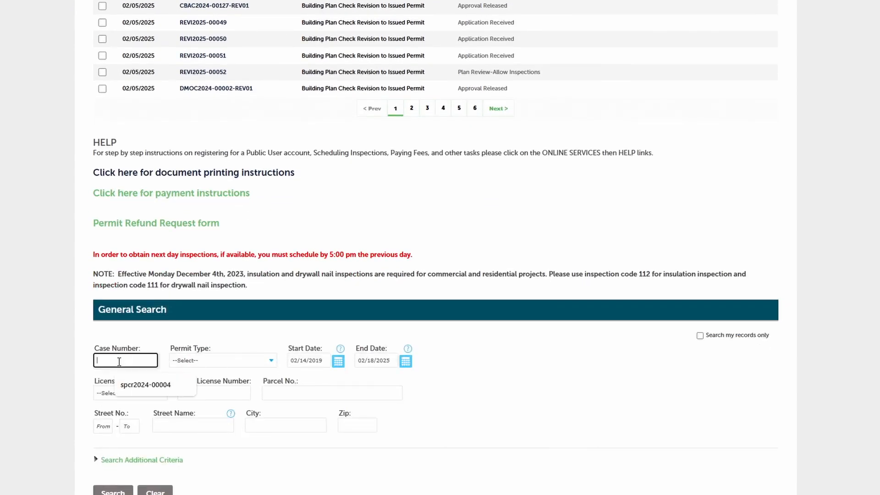
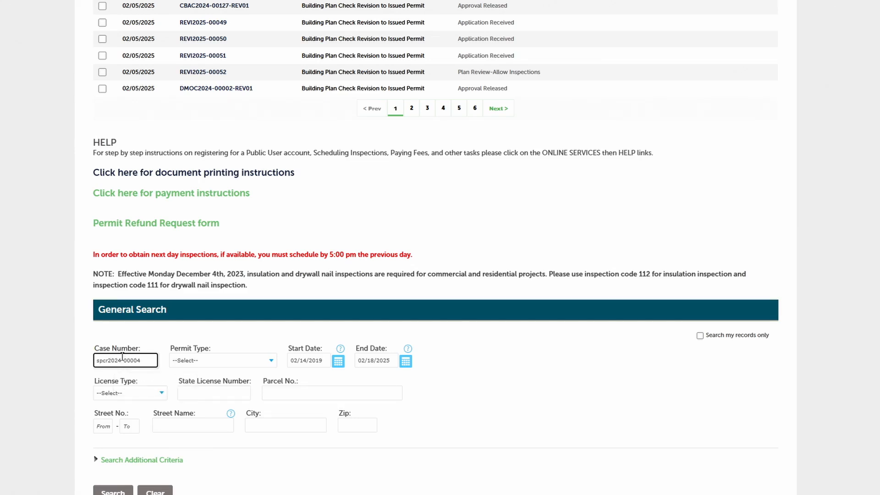
scroll(85, 369, down, 1)
click(106, 443)
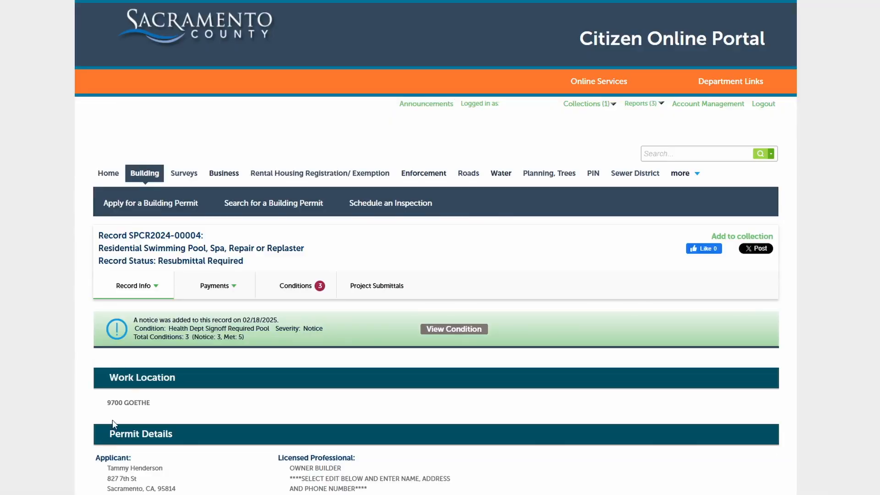
- Review the record's 8 conditions across both pages of the Conditions tab
click(294, 289)
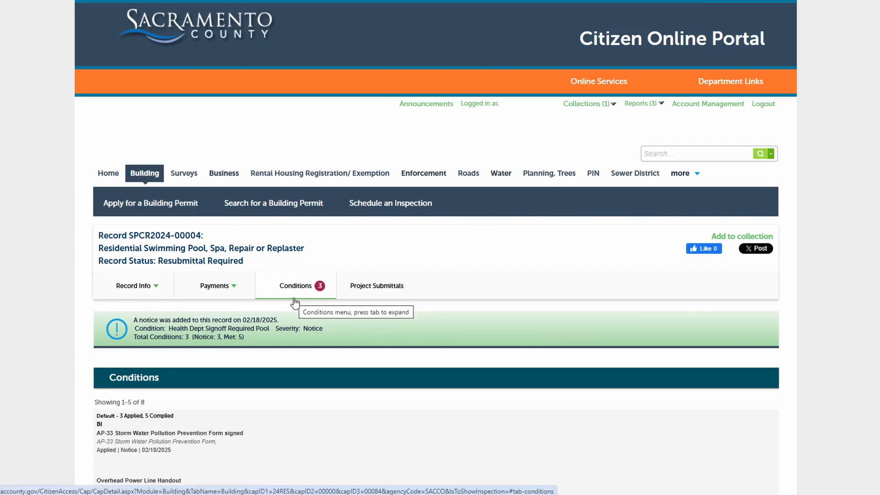
scroll(328, 397, down, 5)
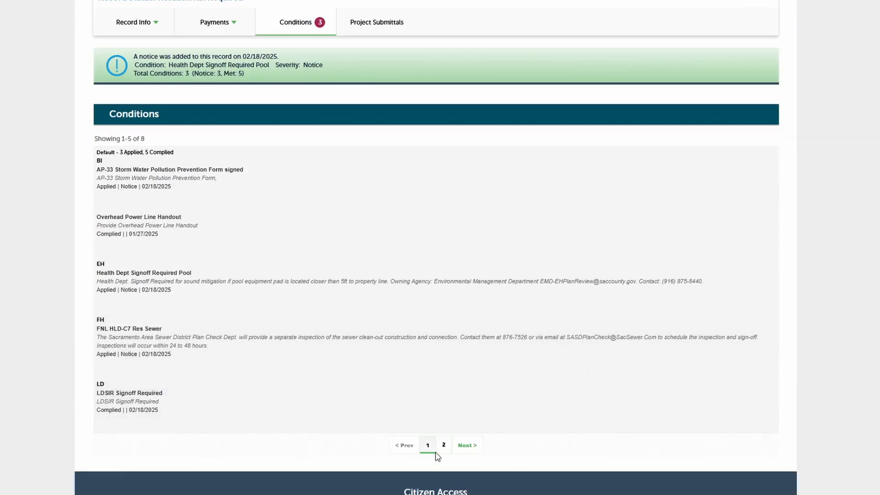
click(466, 453)
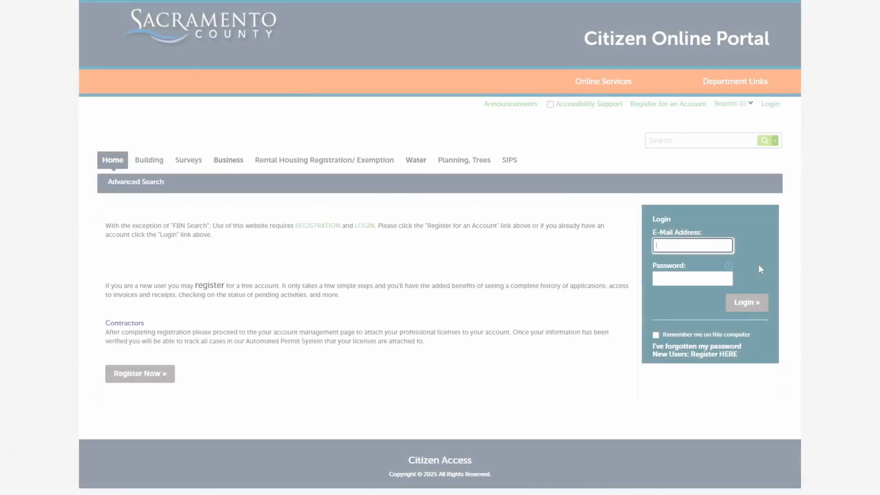
- Sign in to the portal with the account e-mail and password
text(ddress@gmail.com)
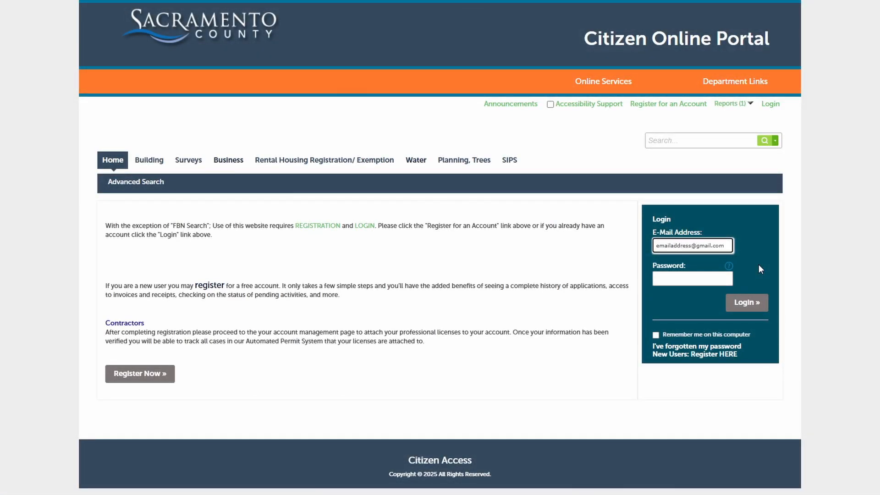
click(676, 278)
text(••••••••)
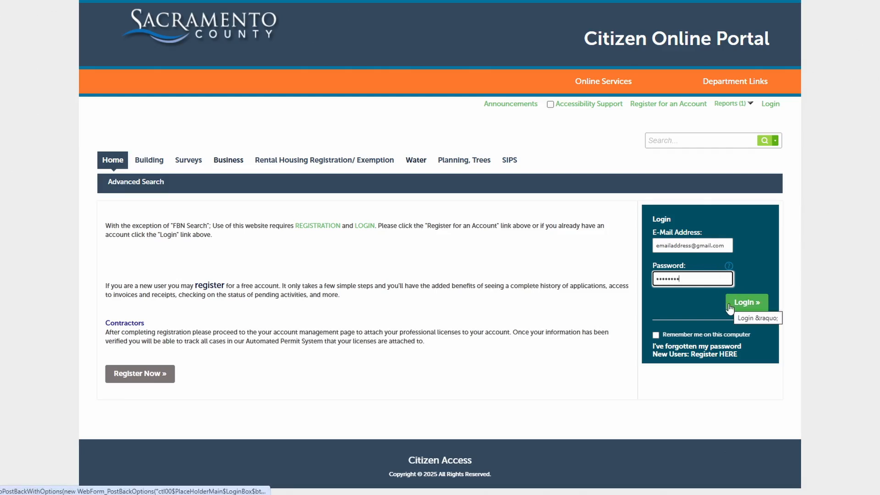
click(733, 303)
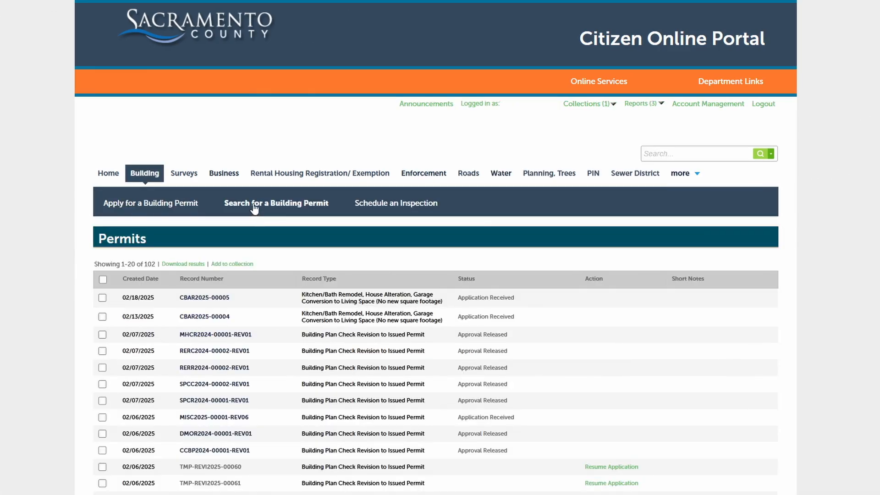
- Run a General Search by case number in Search for a Building Permit
click(253, 207)
scroll(257, 338, down, 6)
scroll(257, 353, down, 5)
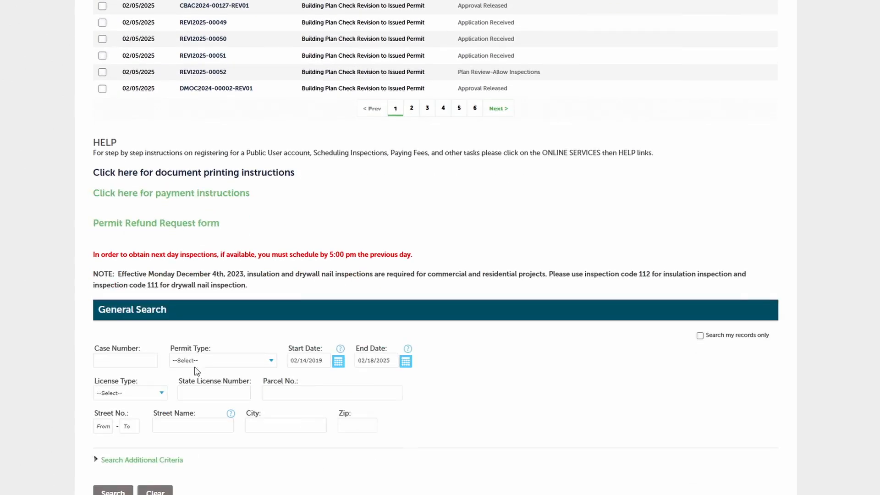
click(124, 360)
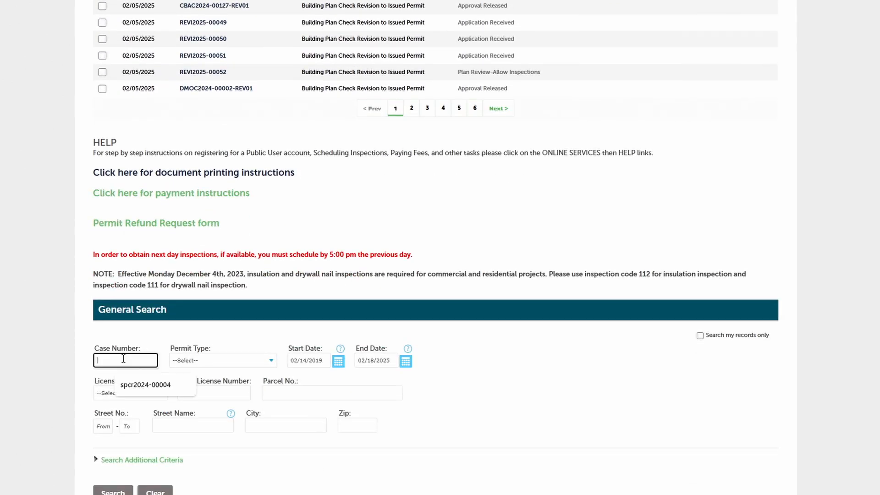
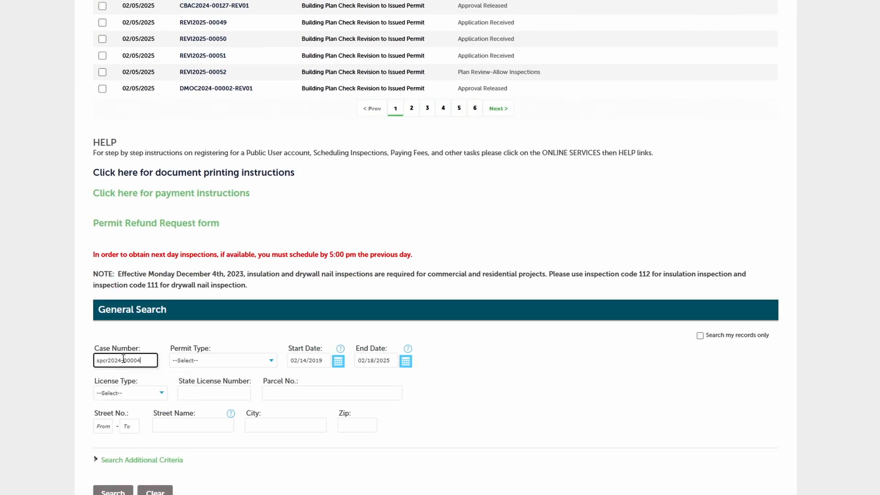
scroll(91, 389, down, 2)
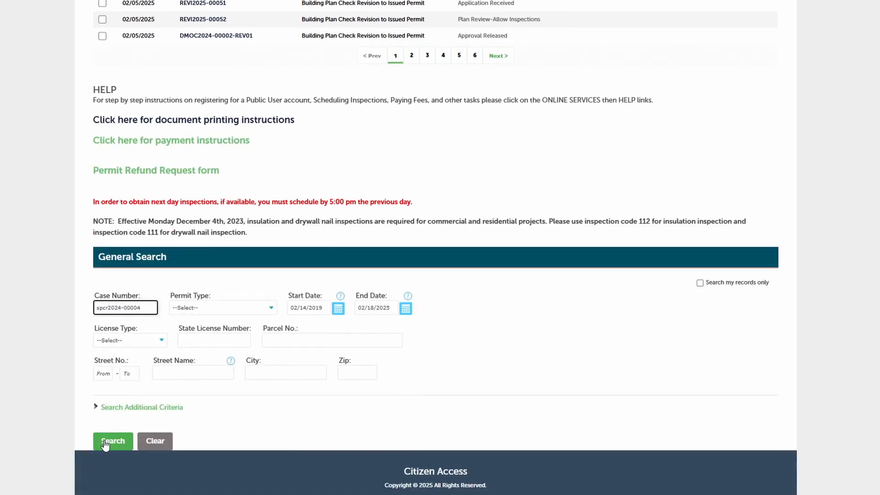
click(106, 442)
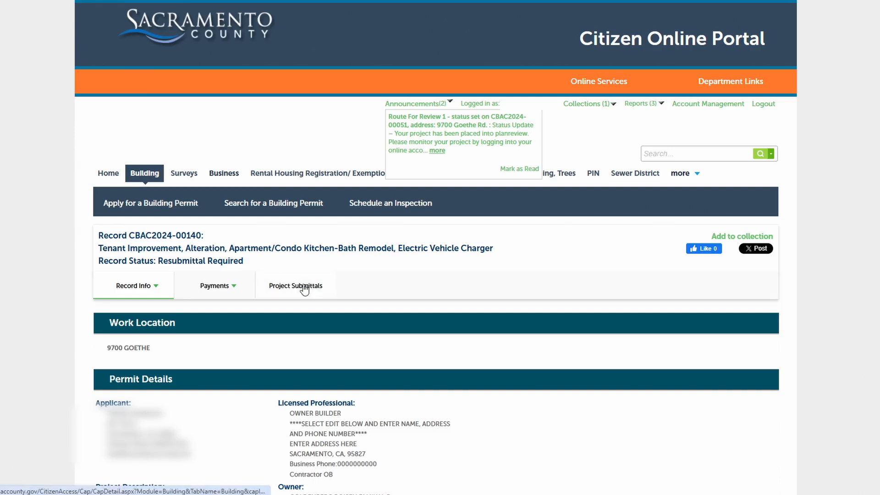
click(320, 294)
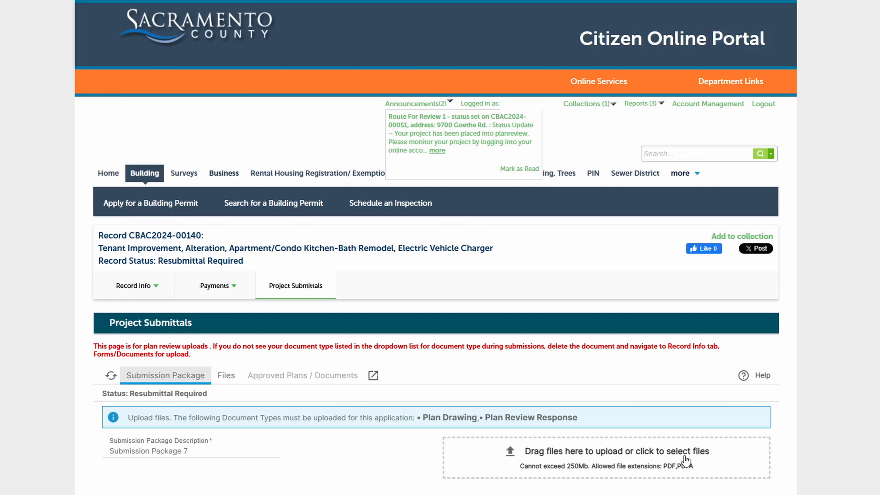
- Upload Plot Plan.pdf and Response Letter.pdf into the submission package
click(685, 460)
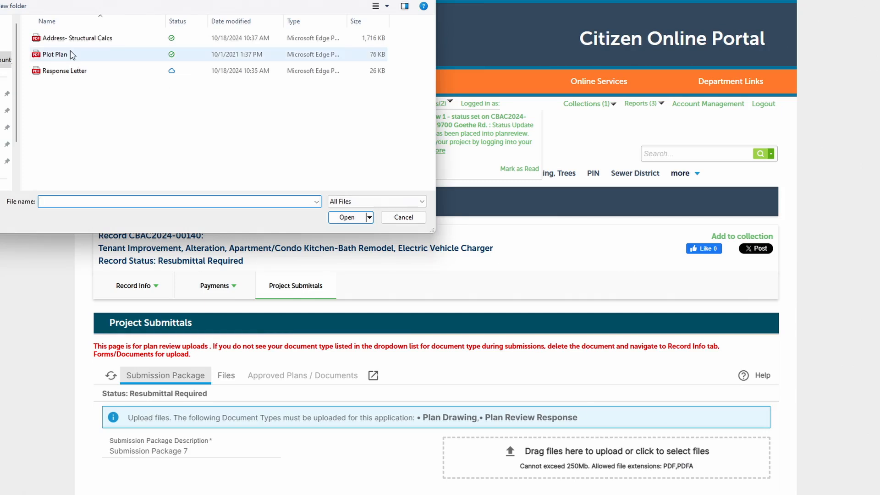
double_click(75, 54)
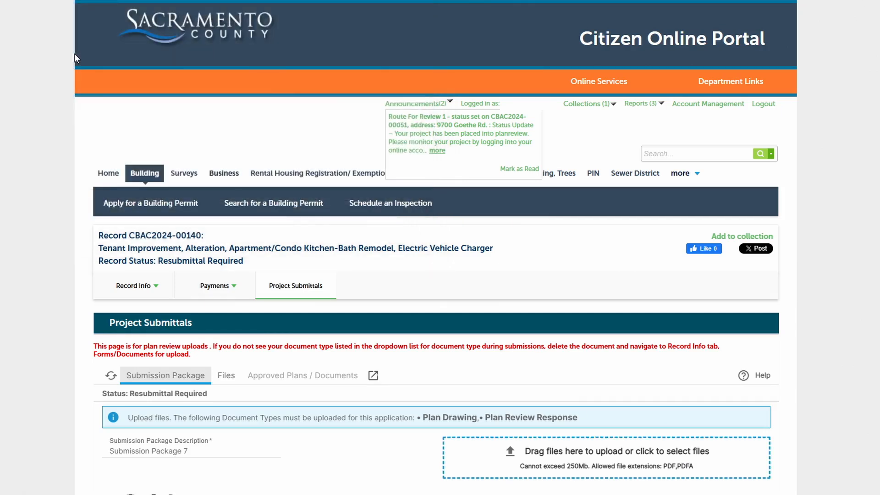
click(644, 447)
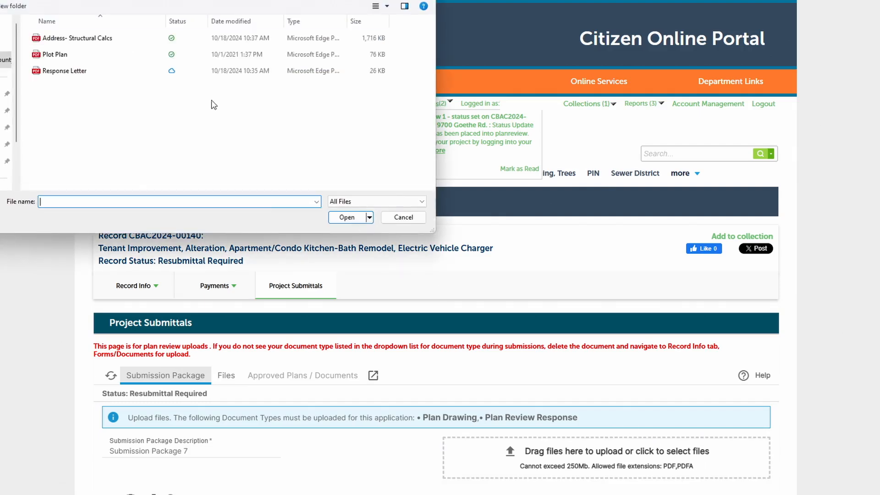
click(74, 72)
click(351, 217)
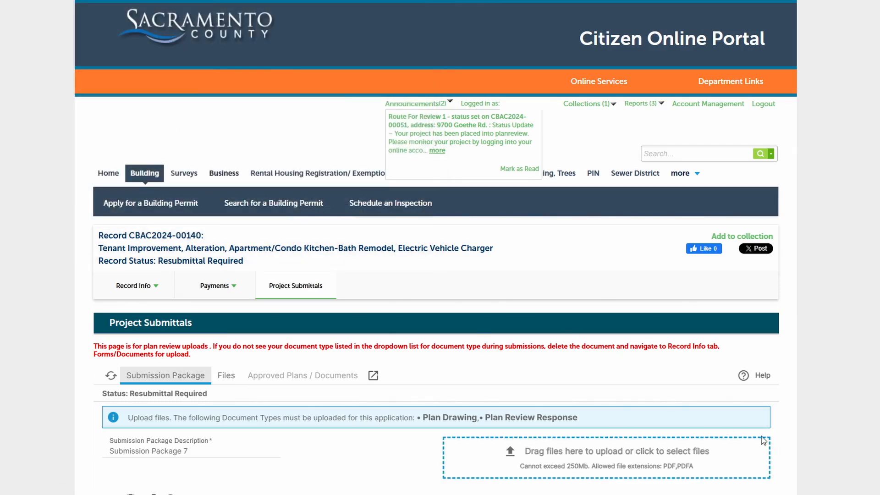
scroll(786, 426, down, 7)
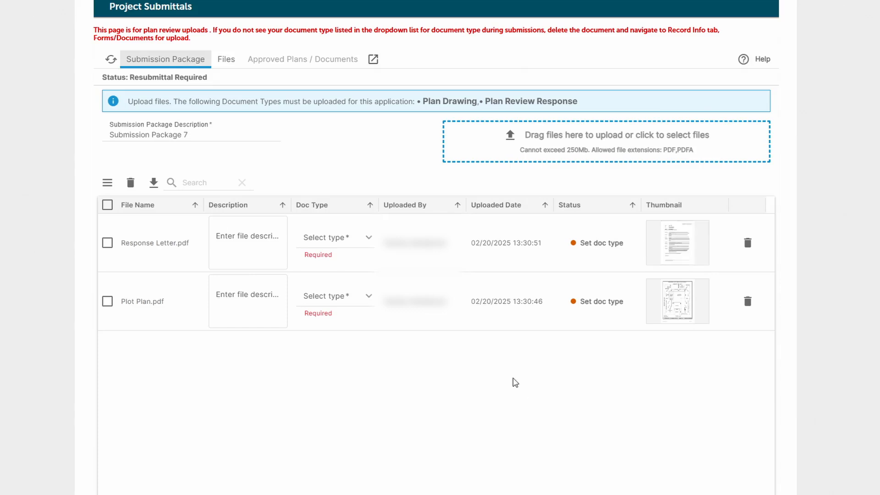
- Set Response Letter's Doc Type to Plan Review Response and Plot Plan's to Plan Drawing
click(366, 240)
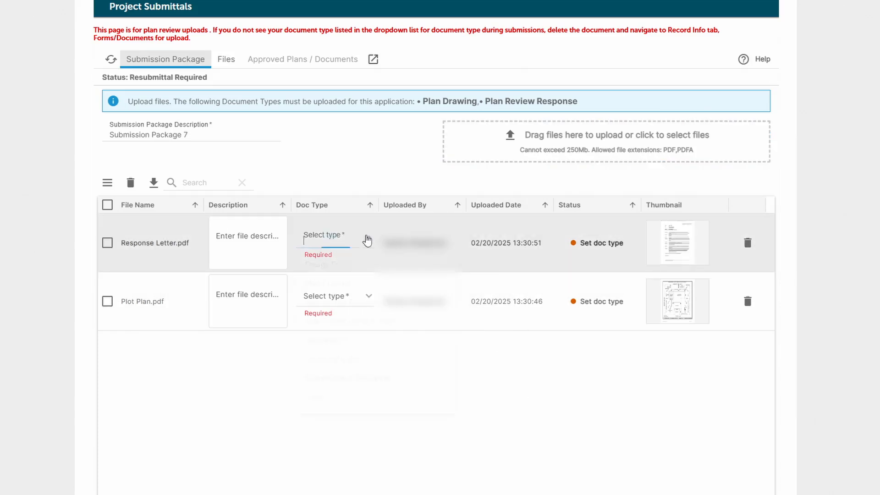
click(351, 304)
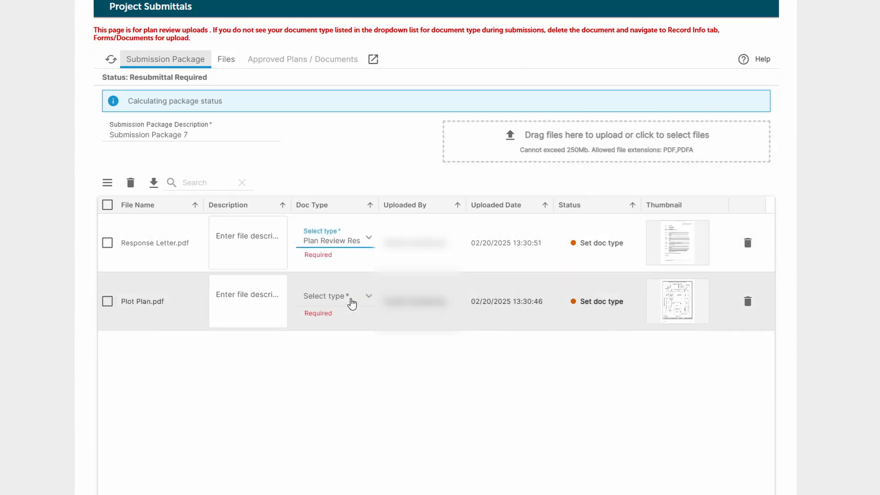
click(369, 303)
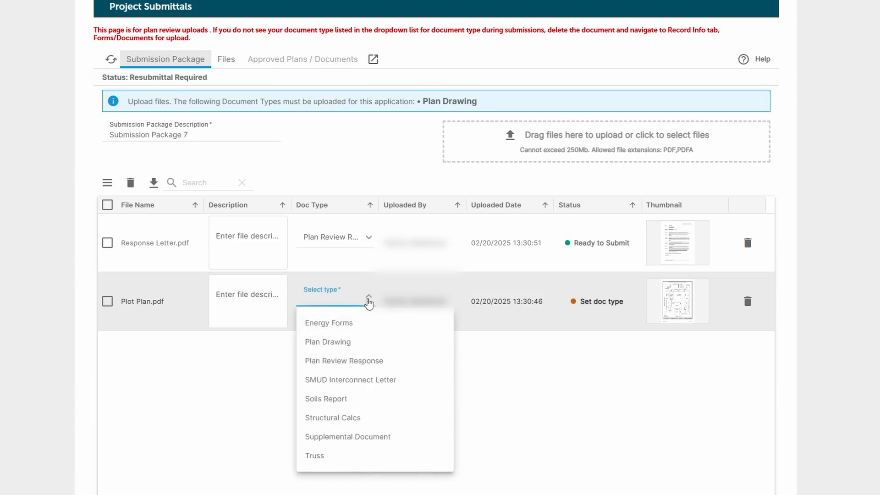
click(358, 340)
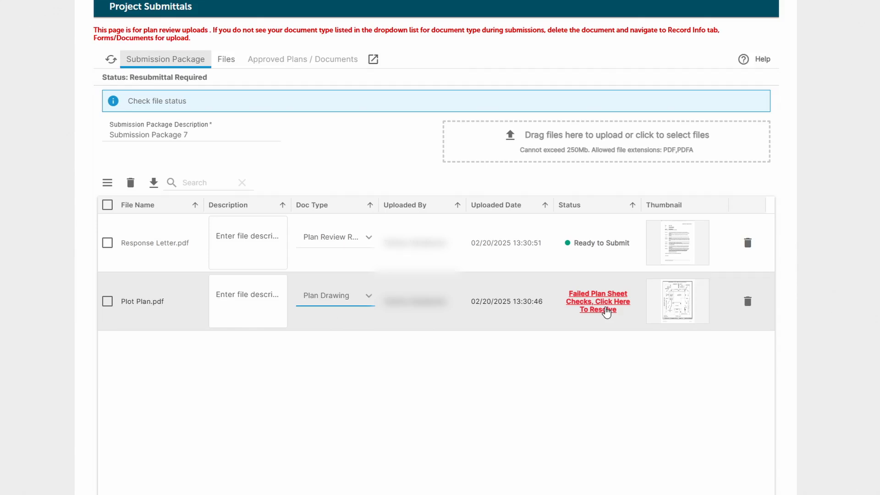
- Fix Plot Plan.pdf's failed sheet check by saving sheet reference a1
click(606, 311)
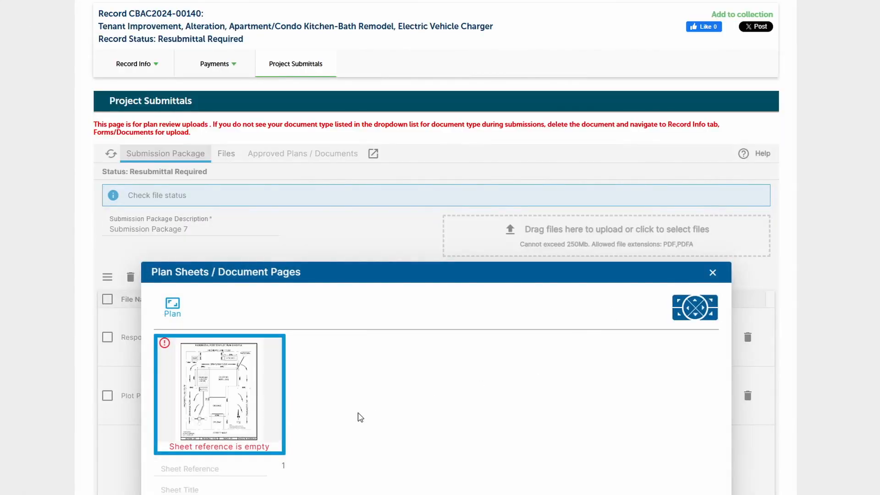
click(227, 470)
text(a1)
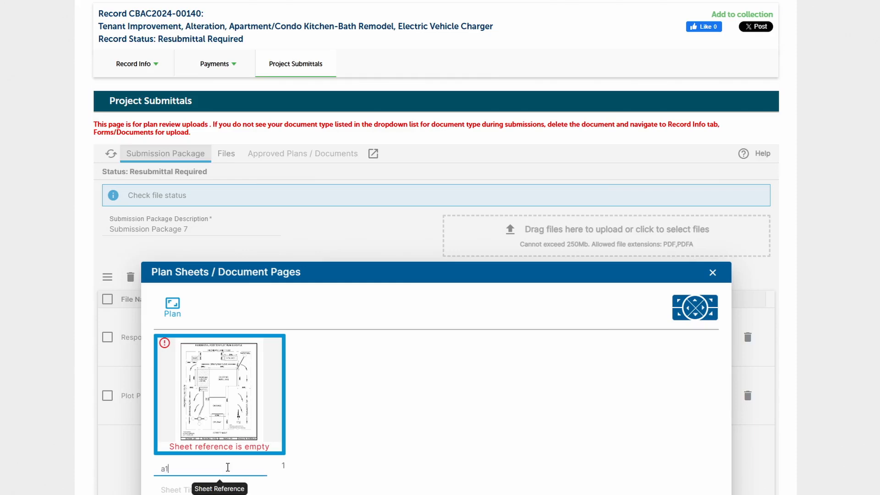
scroll(408, 447, down, 3)
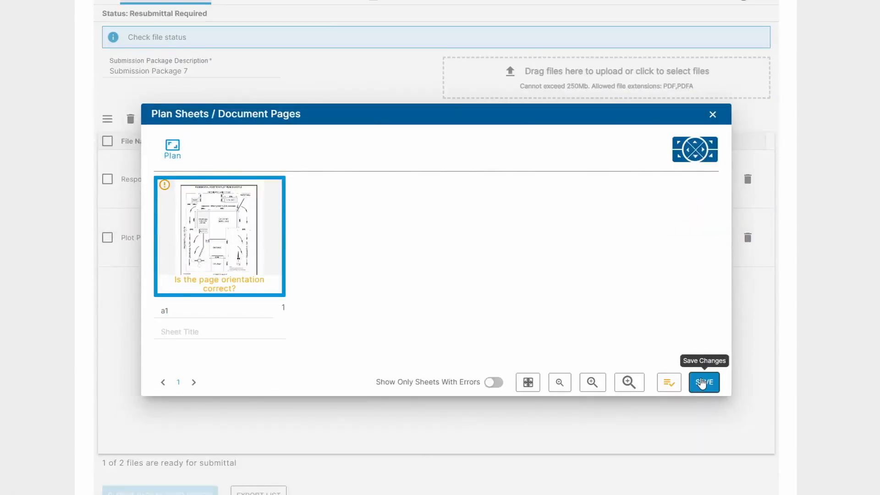
click(702, 383)
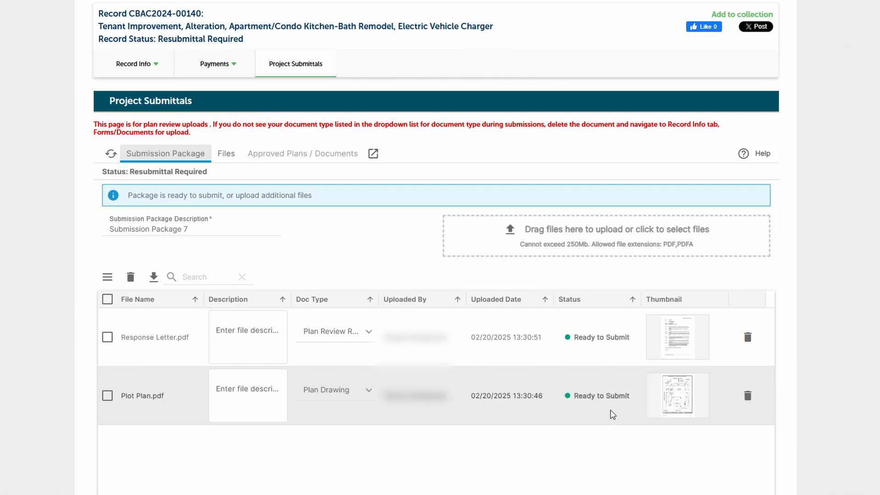
scroll(612, 414, down, 5)
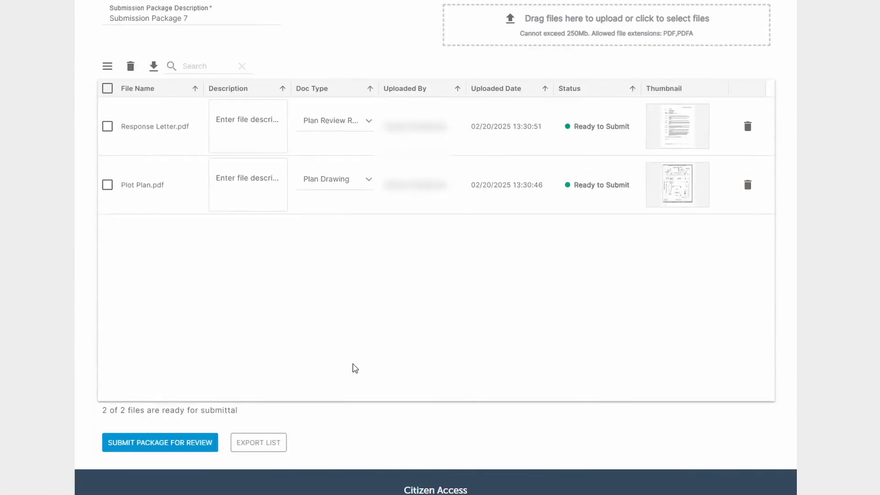
- Submit Submission Package 7 for review and confirm with YES
click(179, 448)
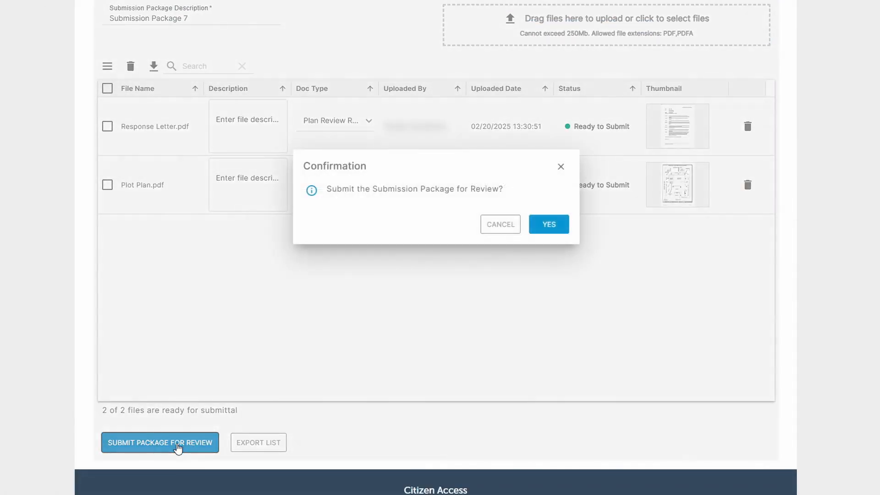
click(552, 229)
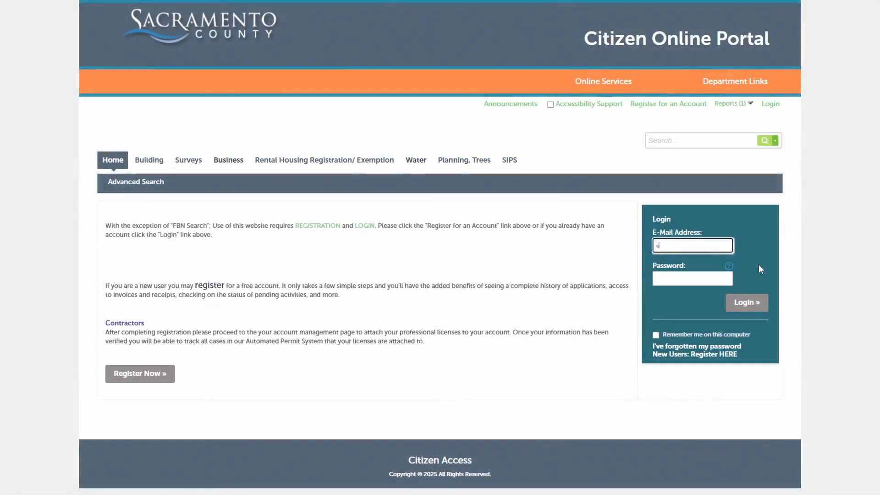
- Sign in to the portal with the account e-mail and password
text(mailaddress@gmail.com)
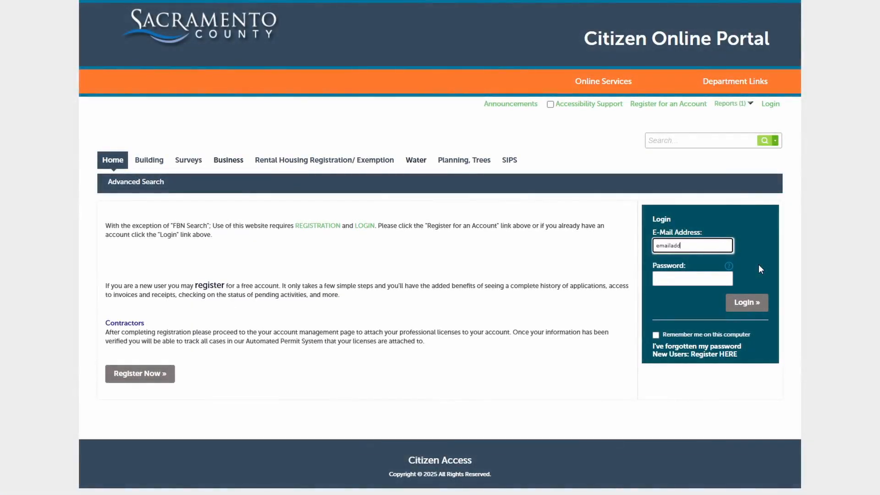
click(675, 280)
text(********)
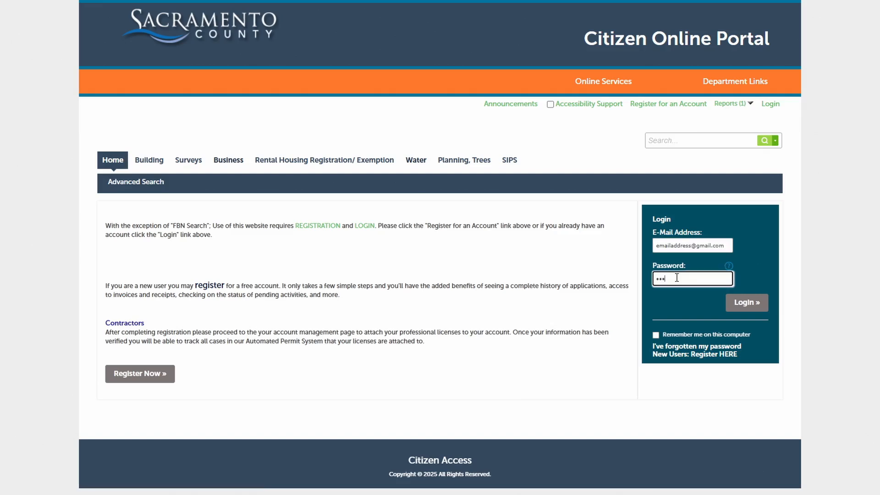
click(747, 302)
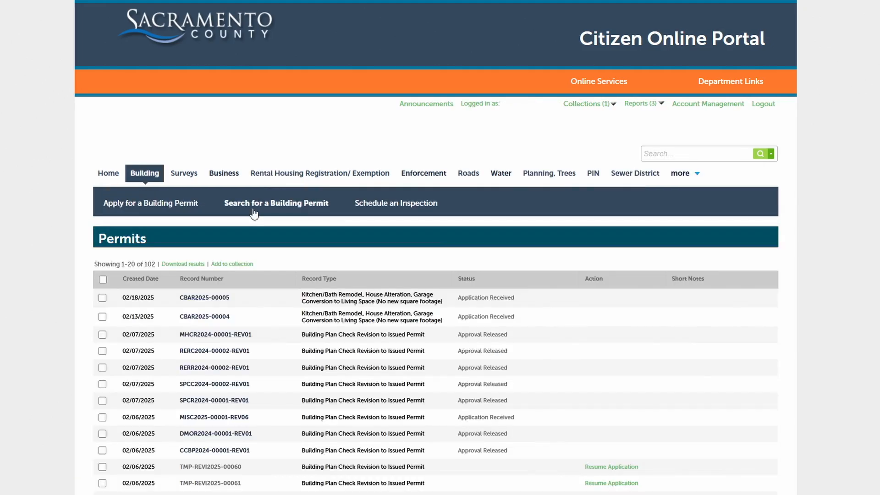
click(252, 203)
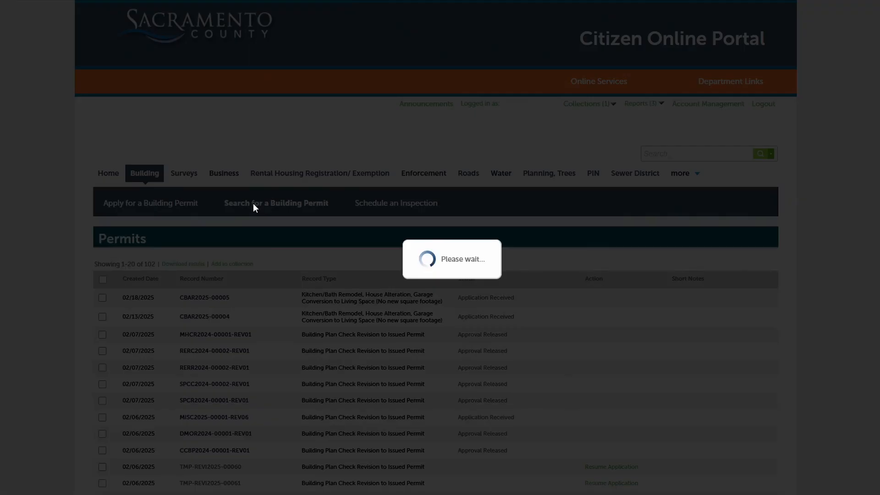
scroll(257, 339, down, 7)
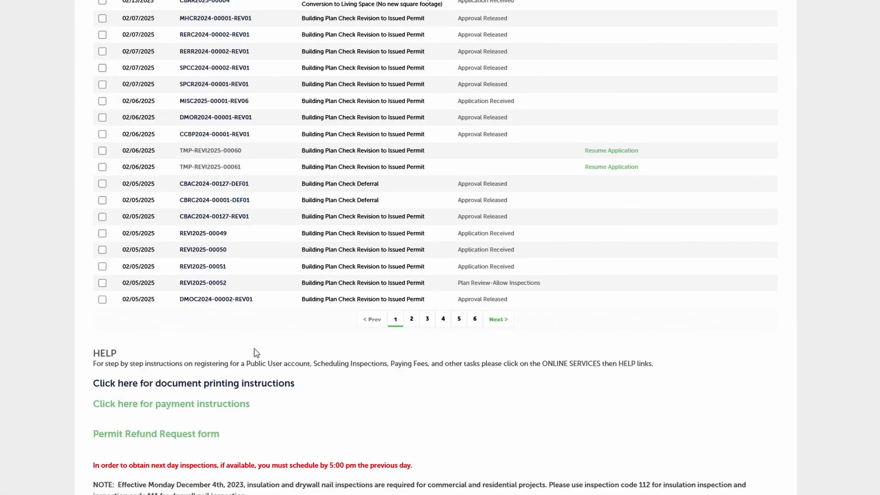
scroll(255, 351, down, 5)
click(122, 359)
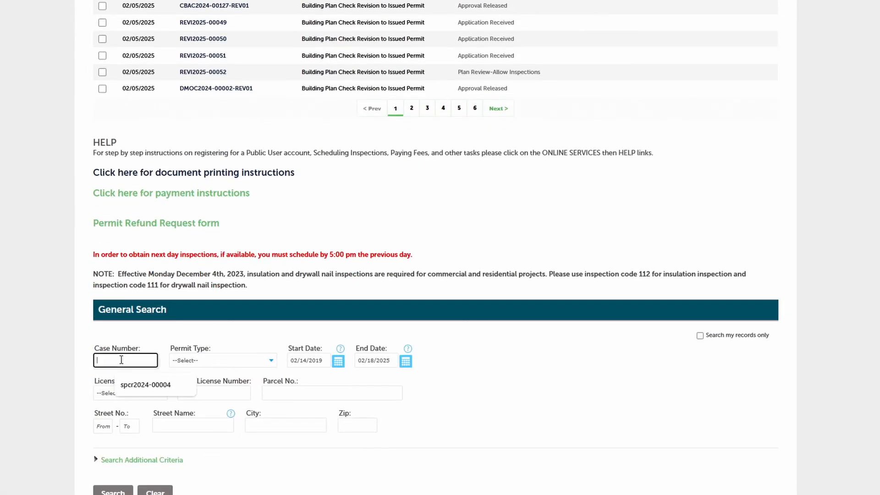
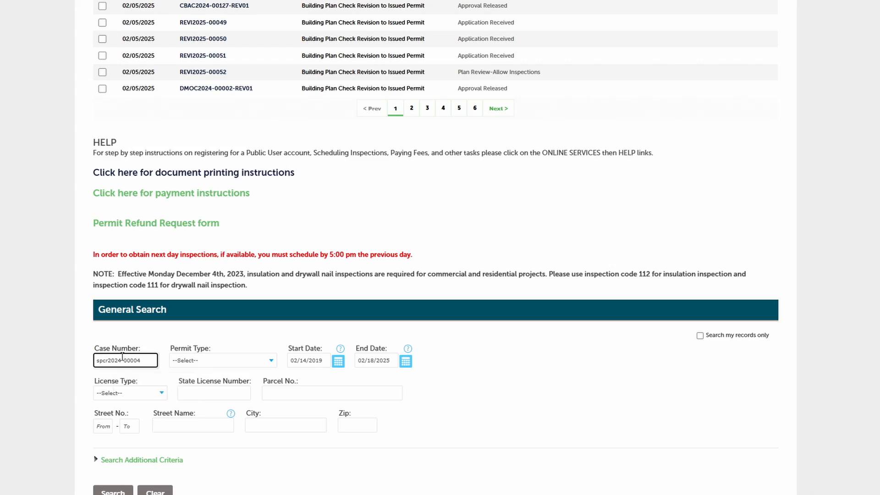
scroll(88, 376, down, 1)
click(106, 442)
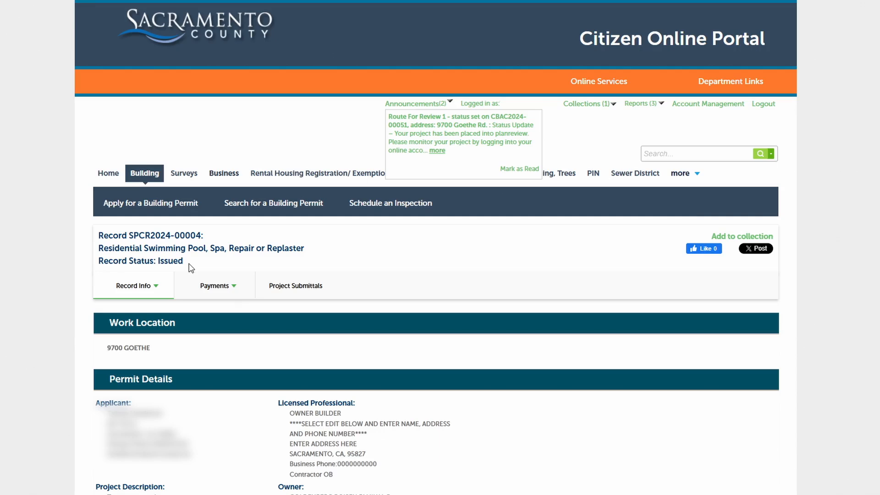
- Select the approved truss layout PDF under Approved Plans / Documents and download it
click(298, 292)
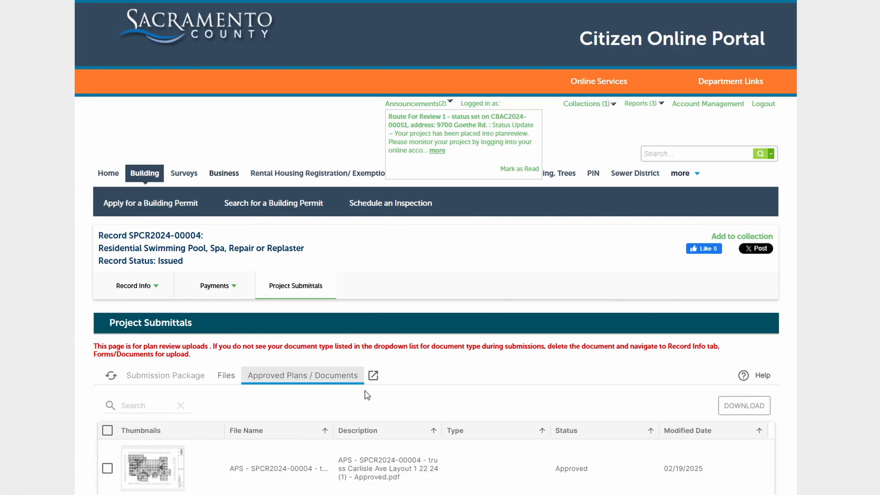
scroll(371, 398, down, 2)
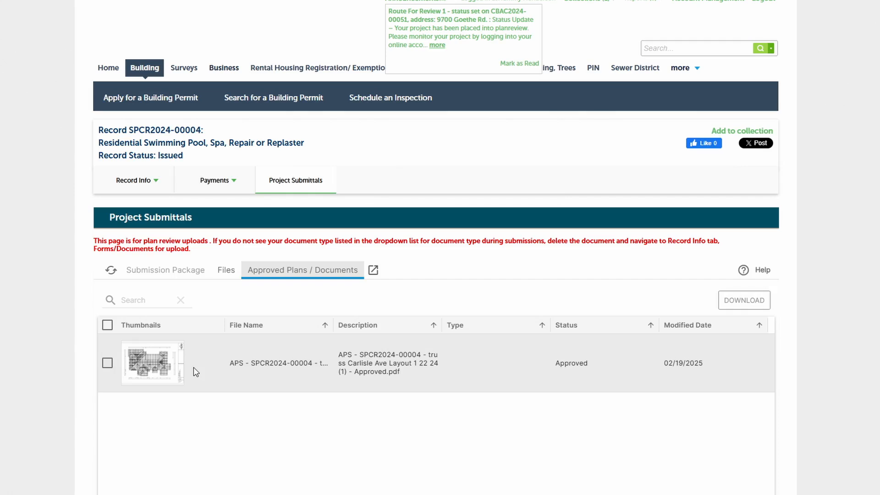
click(107, 363)
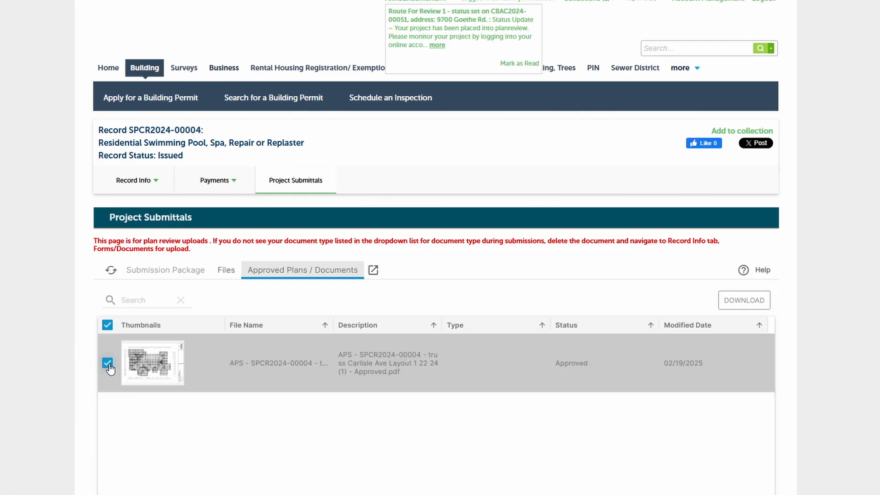
scroll(630, 330, down, 3)
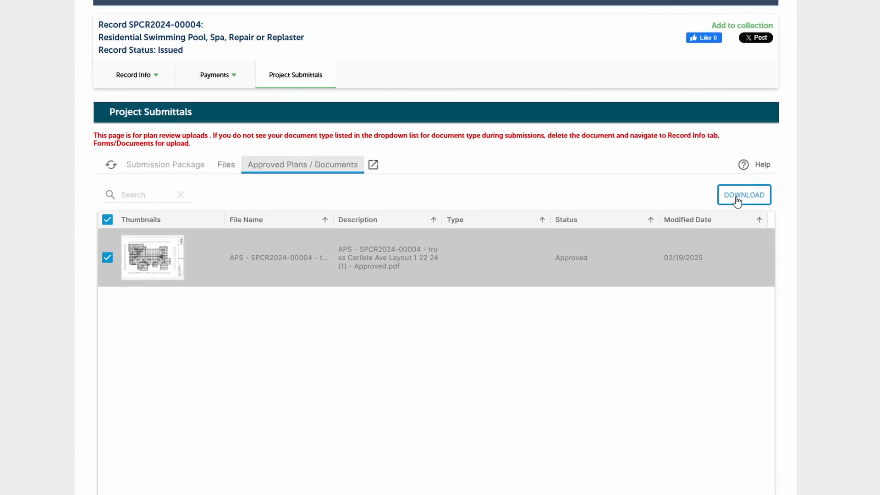
click(737, 200)
scroll(613, 365, down, 5)
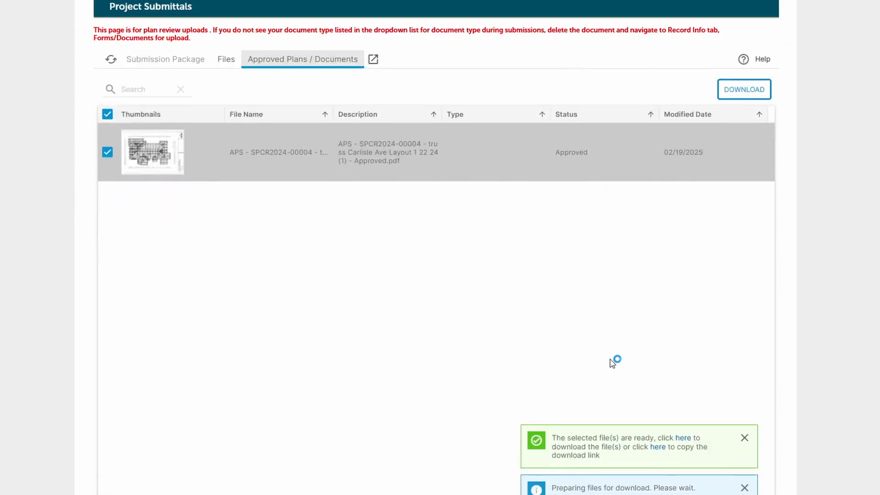